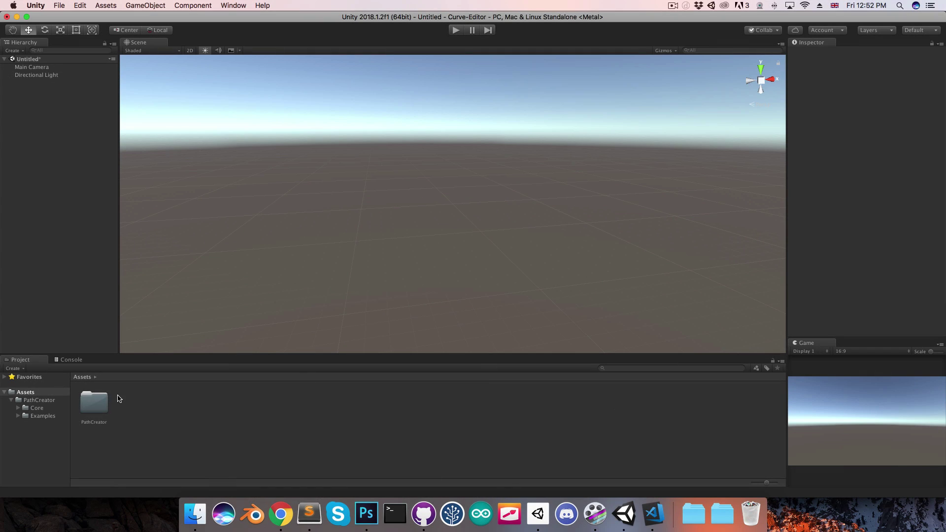
Step: Create an empty GameObject and add the Path Creator (Script) component by searching 'path'
left_click(101, 403)
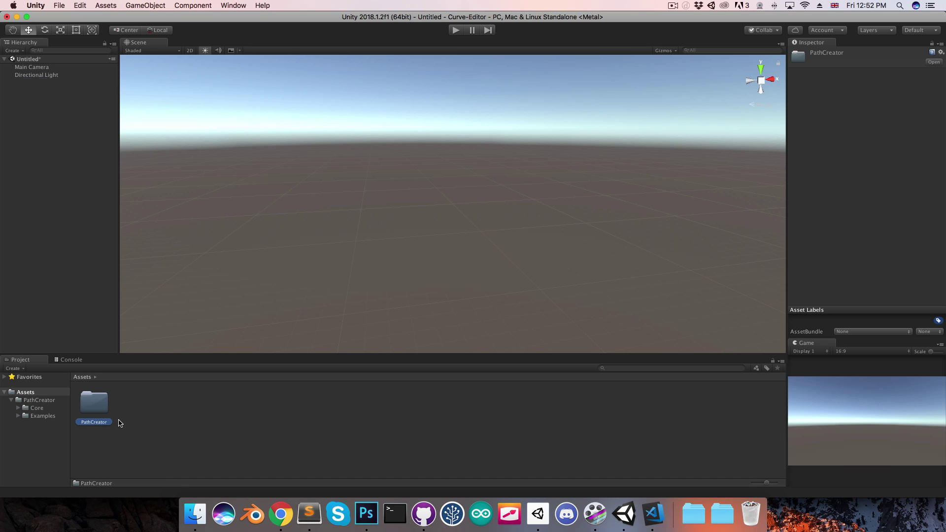
key("super+shift+n")
key("super+shift+a")
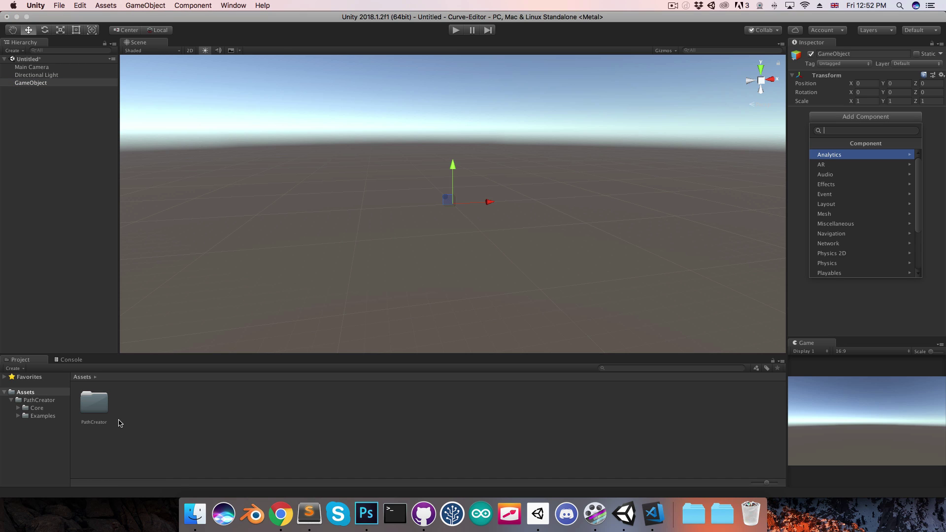
type("path")
key("Return")
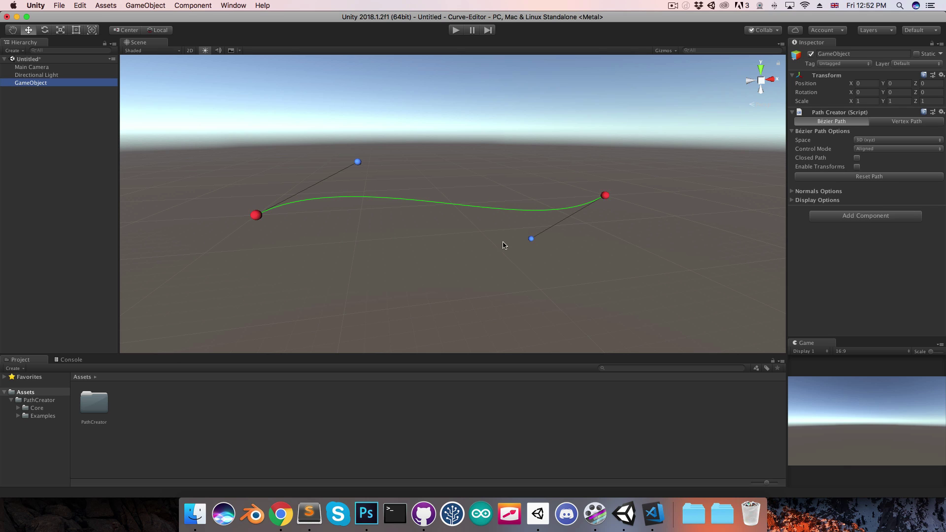
Step: Bend the default curve by dragging the right handle, the left handle and the left end anchor
left_click_drag(530, 241, 471, 266)
left_click_drag(358, 162, 303, 301)
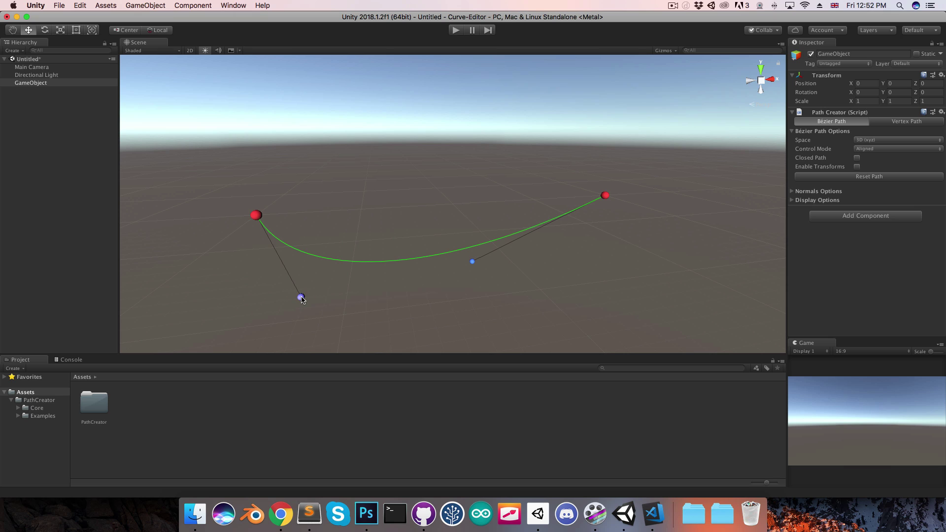
left_click_drag(259, 217, 285, 197)
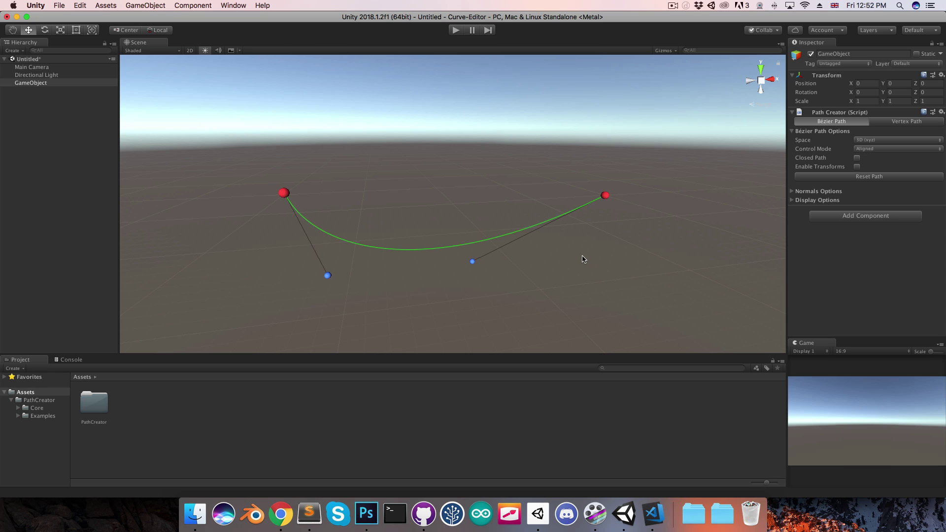
Step: Extend the path with three new anchors at its end
left_click(645, 273, "shift")
left_click(731, 142, "shift")
left_click(482, 124, "shift")
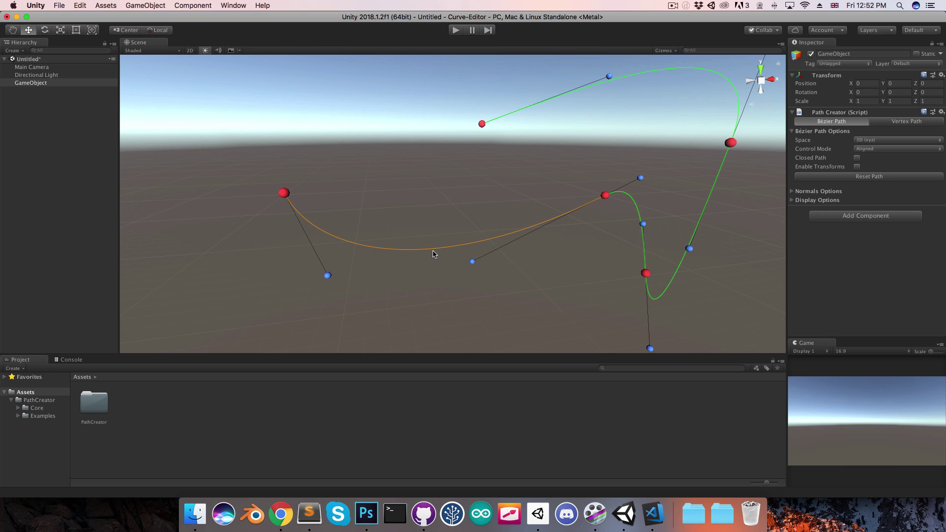
Step: Insert an anchor on the middle segment, then delete three anchors to leave three
left_click(426, 250, "shift")
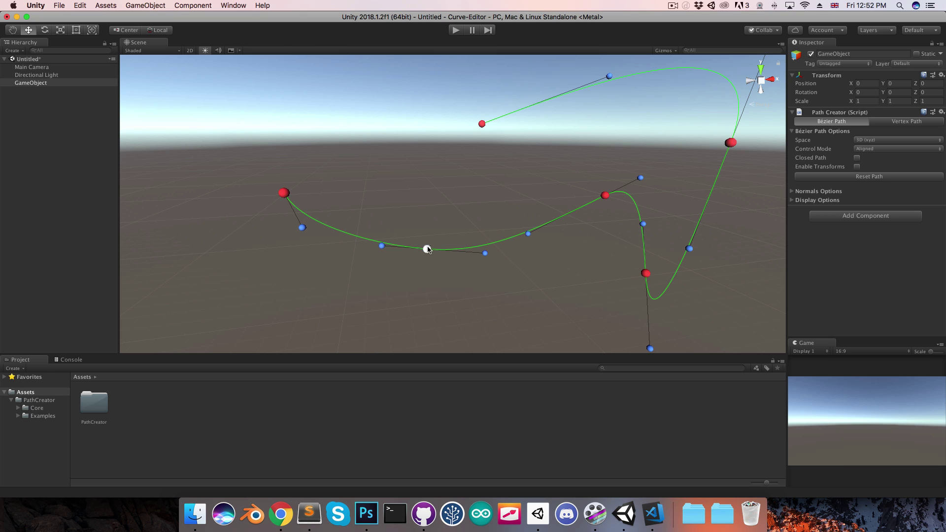
left_click_drag(426, 251, 415, 275)
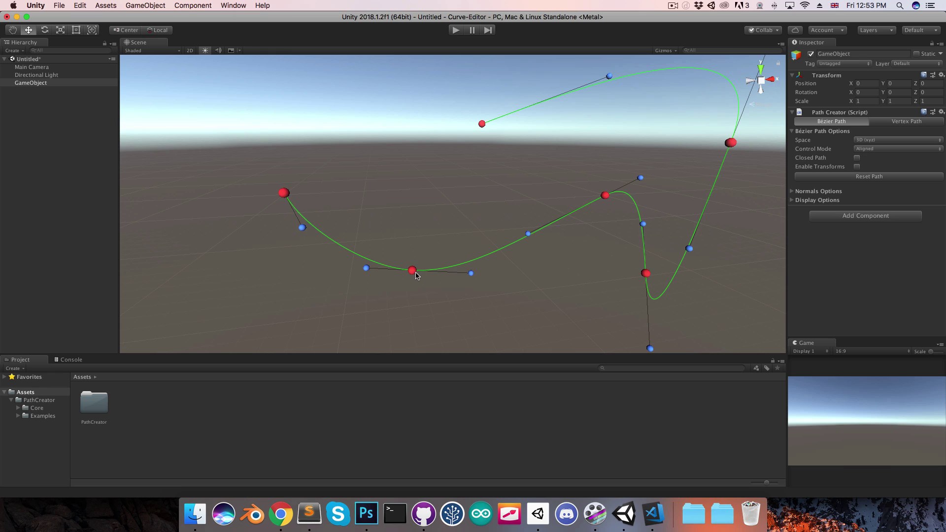
left_click(414, 274, "ctrl")
left_click(605, 196, "ctrl")
left_click(645, 275, "ctrl")
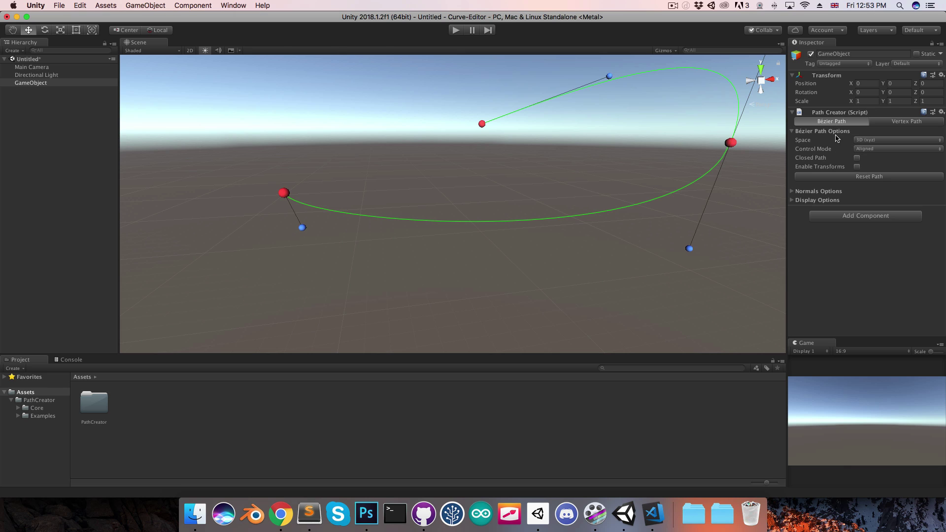
Step: Keep the path in 3D space and reposition its end anchor from a top-down view
left_click(869, 142)
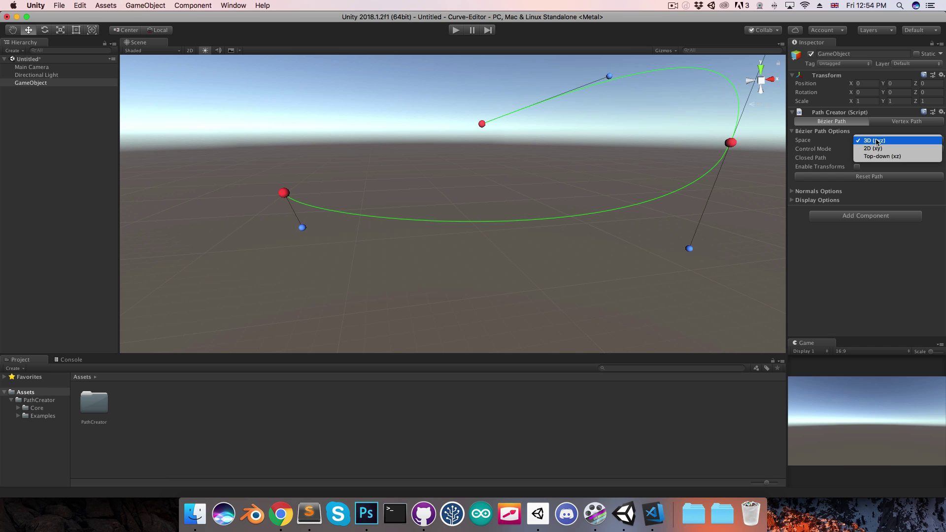
left_click(875, 142)
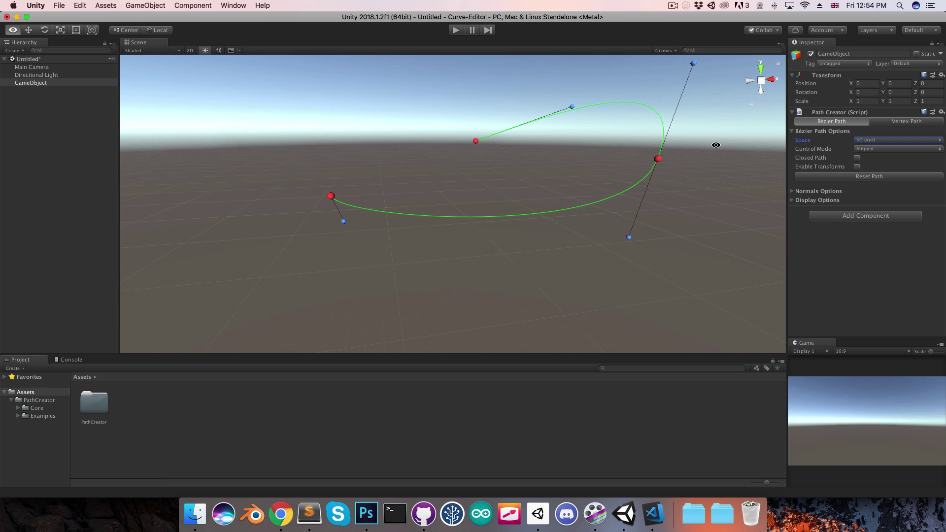
left_click_drag(677, 170, 416, 178, "alt")
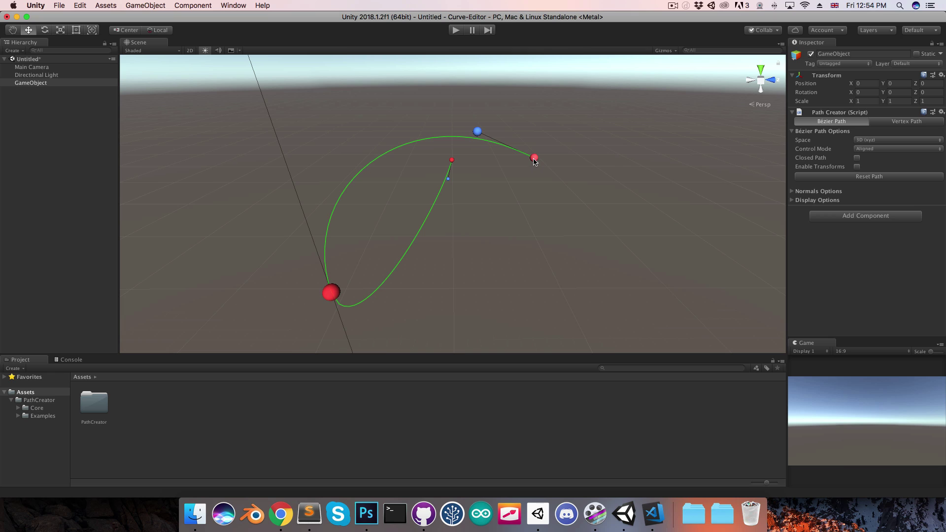
left_click_drag(535, 159, 532, 187)
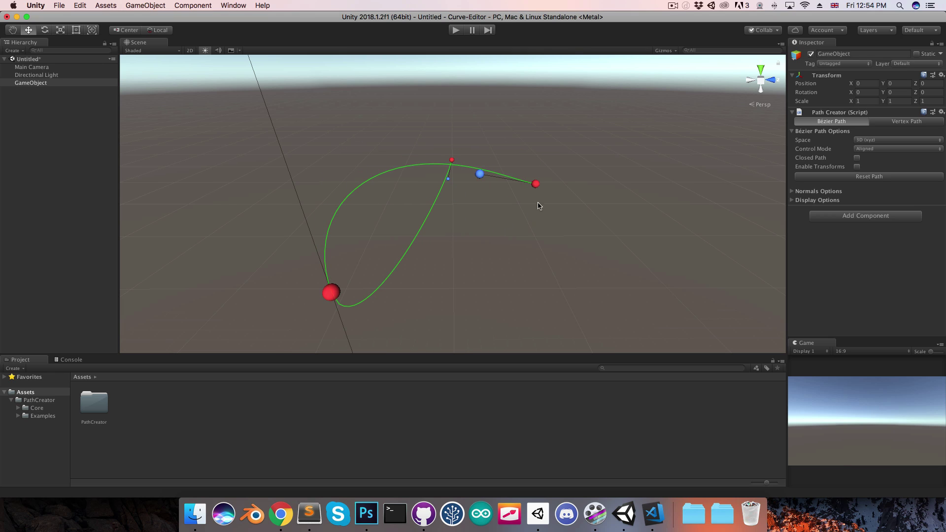
left_click(535, 185)
mouse_move(577, 189)
left_mouse_down()
mouse_move(389, 189)
mouse_move(600, 189)
mouse_move(671, 302)
mouse_move(574, 201)
left_mouse_up()
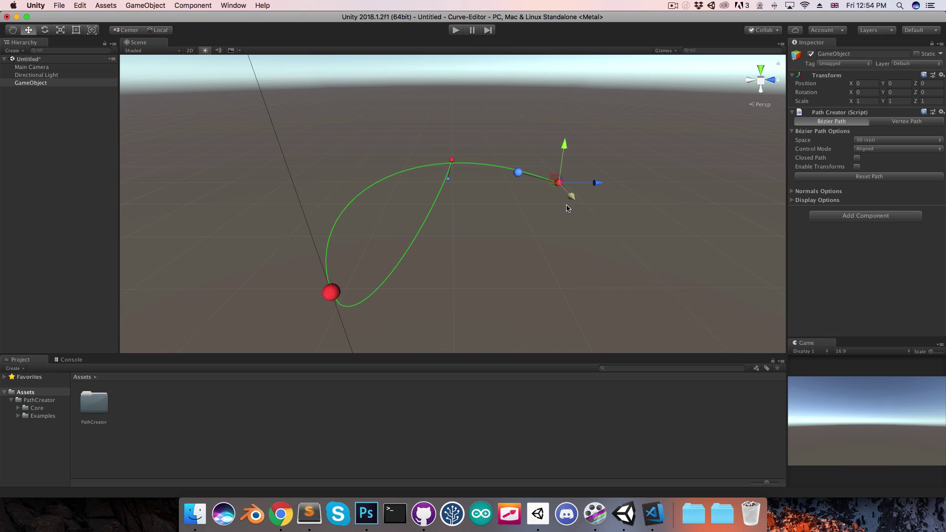
Step: Set Space to 2D (xy) and add three anchors forming a loop
left_click(862, 141)
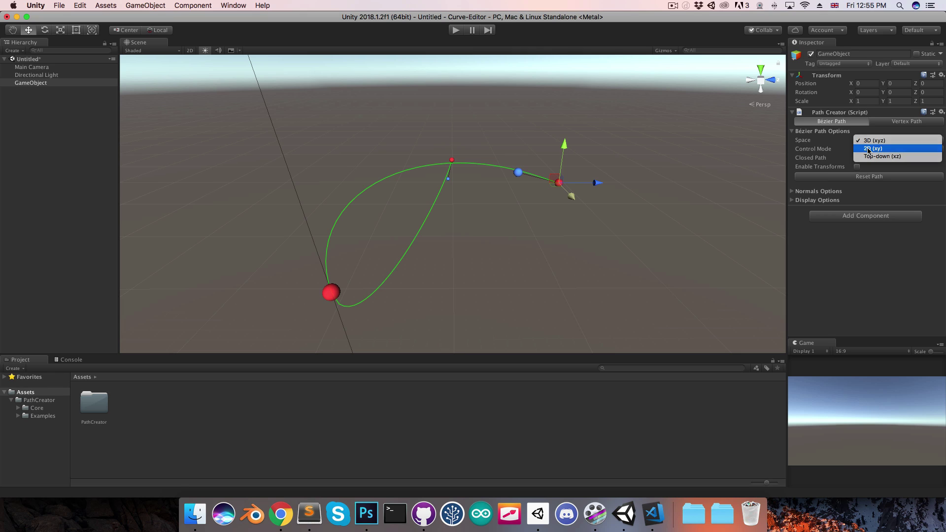
left_click(868, 148)
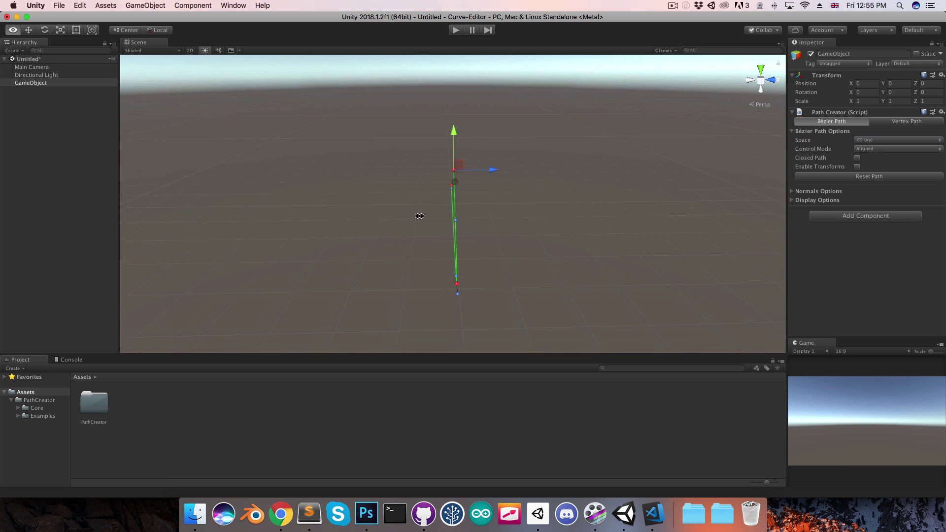
left_click_drag(421, 216, 495, 174, "alt")
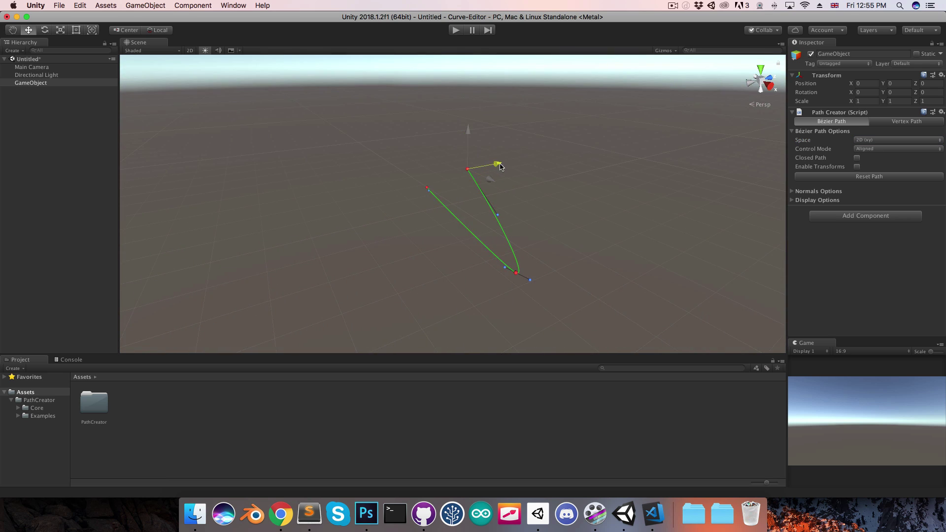
left_click_drag(439, 217, 557, 213, "alt")
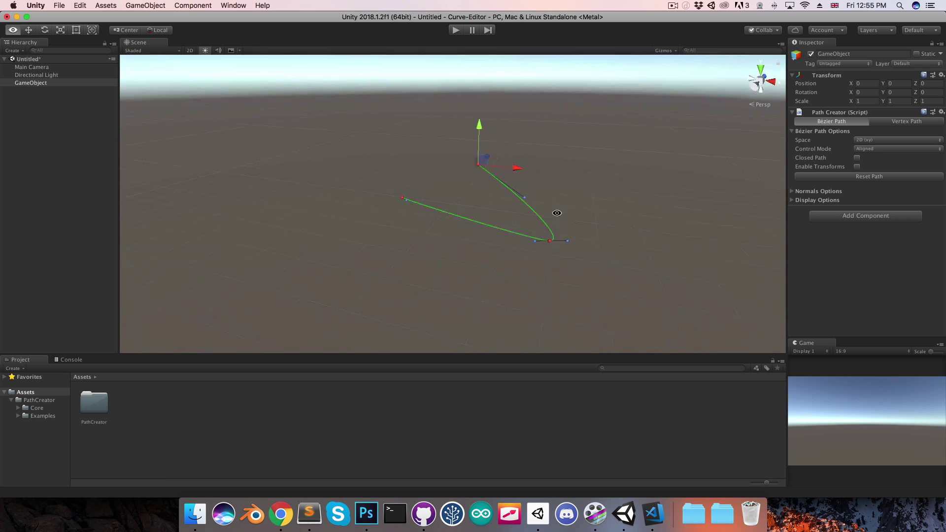
left_click(453, 139, "shift")
left_click(412, 173, "shift")
left_click(448, 187, "shift")
Step: Switch Space to Top-down (xz) to lay the path flat on the ground
left_click_drag(432, 218, 557, 230, "alt")
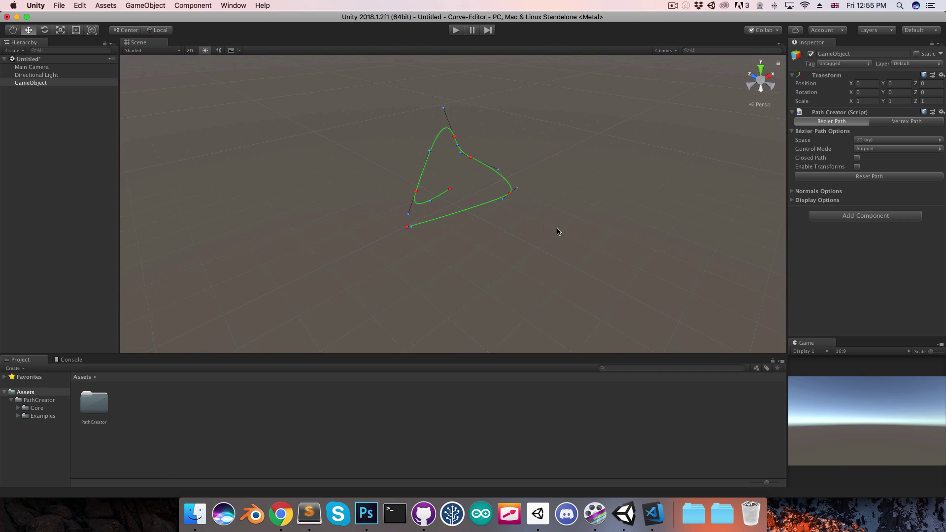
left_click(881, 140)
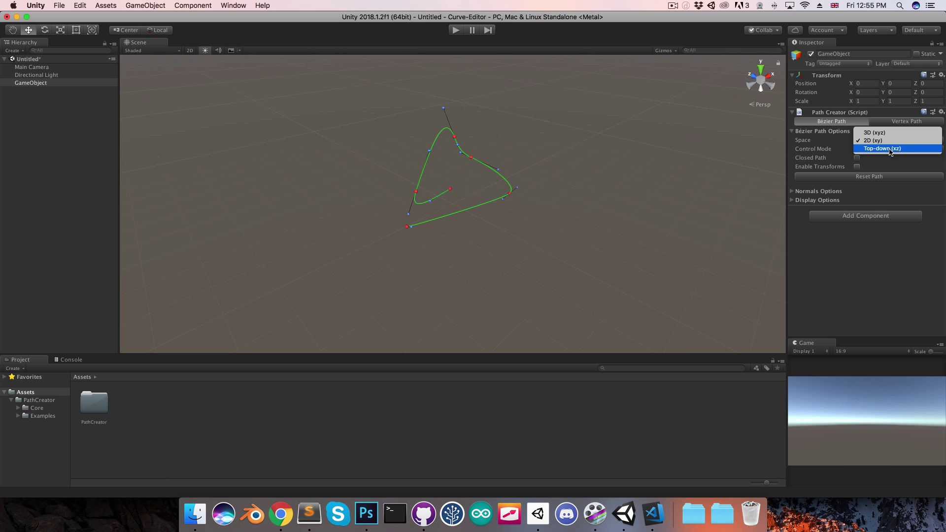
left_click(889, 148)
left_click_drag(654, 218, 511, 259, "alt")
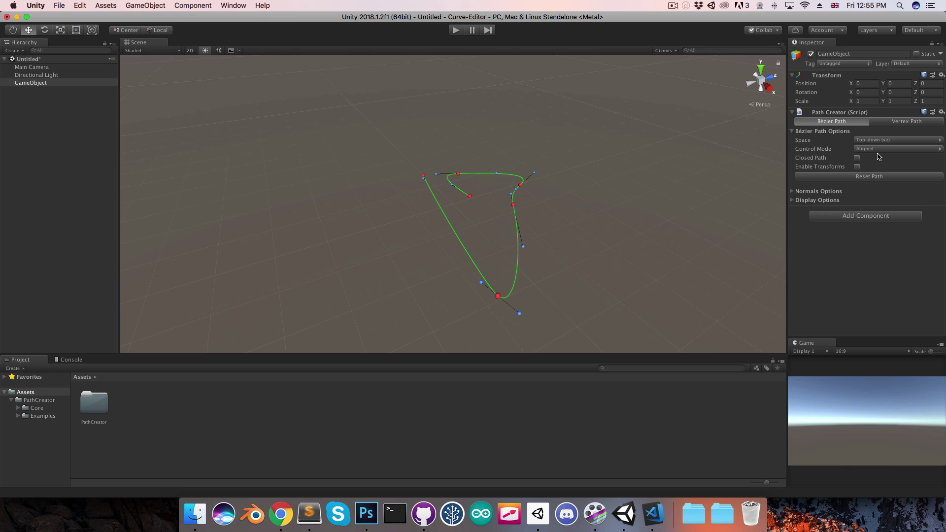
Step: Keep Control Mode Aligned and swing the bottom anchor's handle left
left_click(863, 149)
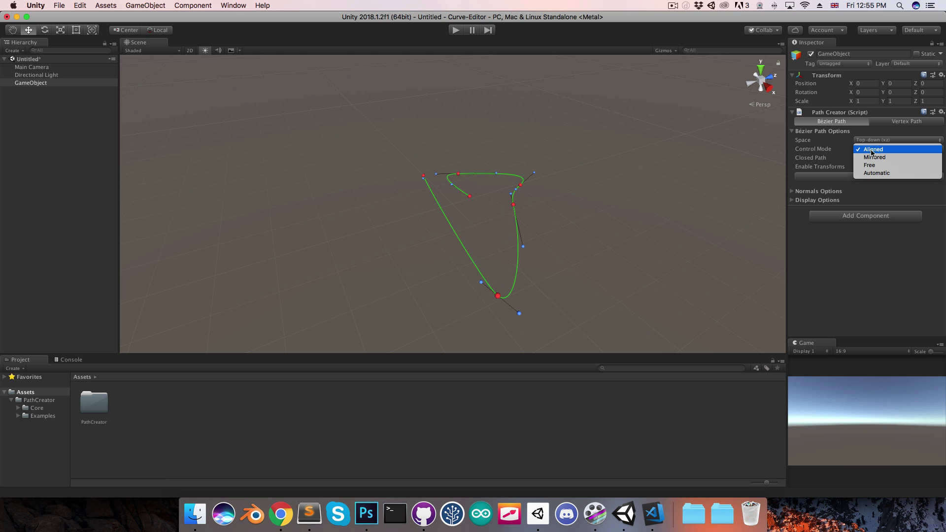
left_click(871, 152)
middle_click_drag(481, 291, 504, 277)
scroll(504, 276, "up", 3)
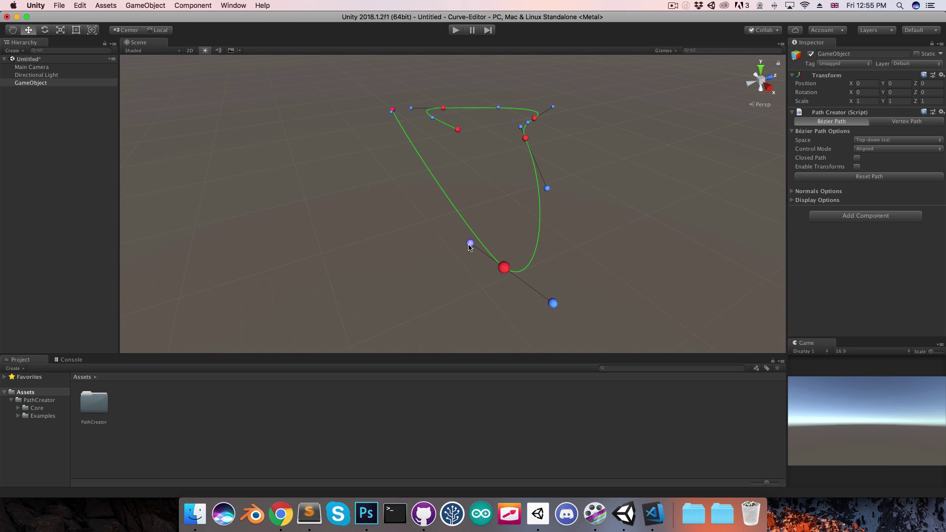
left_click_drag(471, 244, 408, 285)
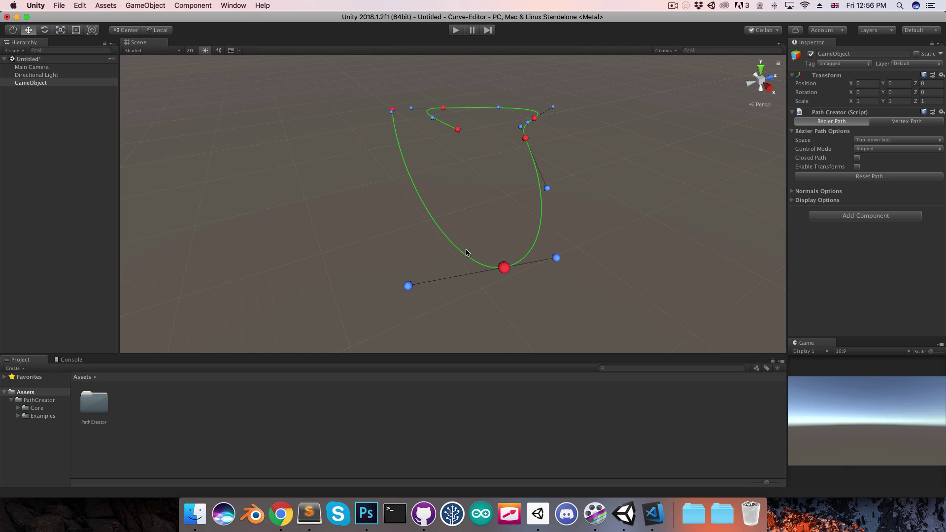
Step: Switch Control Mode to Mirrored and pull a handle outward
left_click(876, 148)
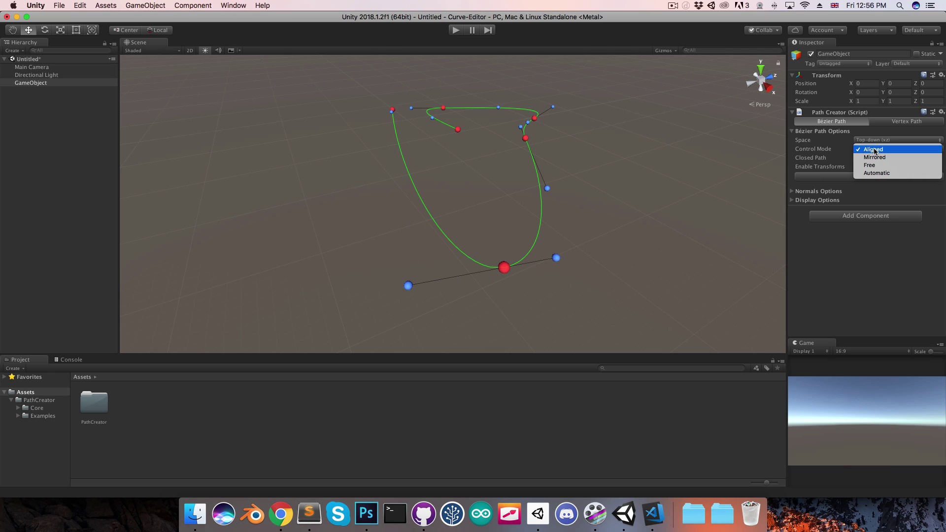
left_click(866, 157)
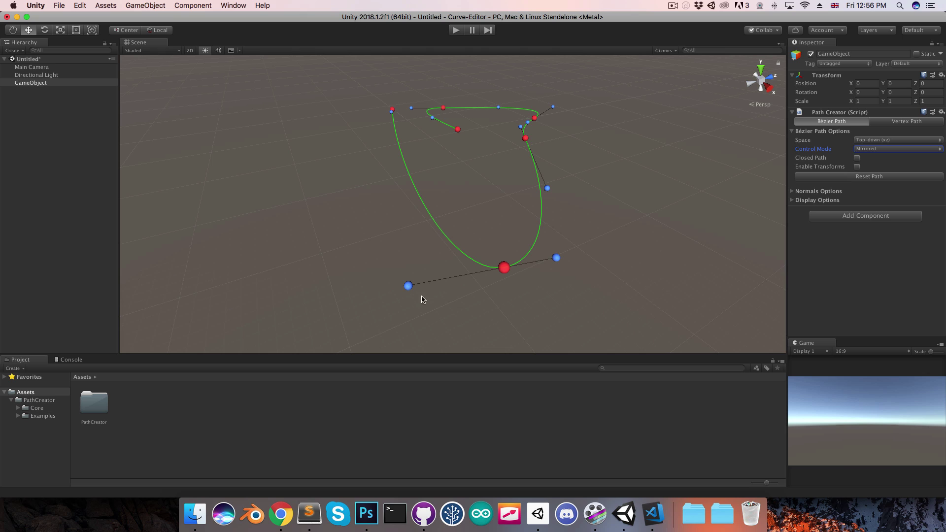
mouse_move(408, 287)
left_mouse_down()
mouse_move(477, 273)
mouse_move(327, 285)
mouse_move(465, 274)
mouse_move(402, 287)
left_mouse_up()
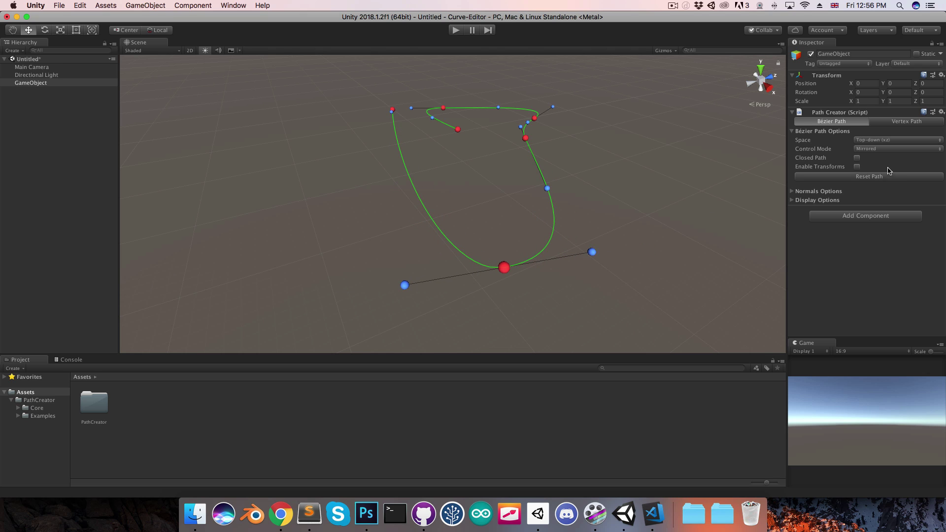
Step: Switch Control Mode to Free and move handles individually to bend the lower curve
left_click(881, 149)
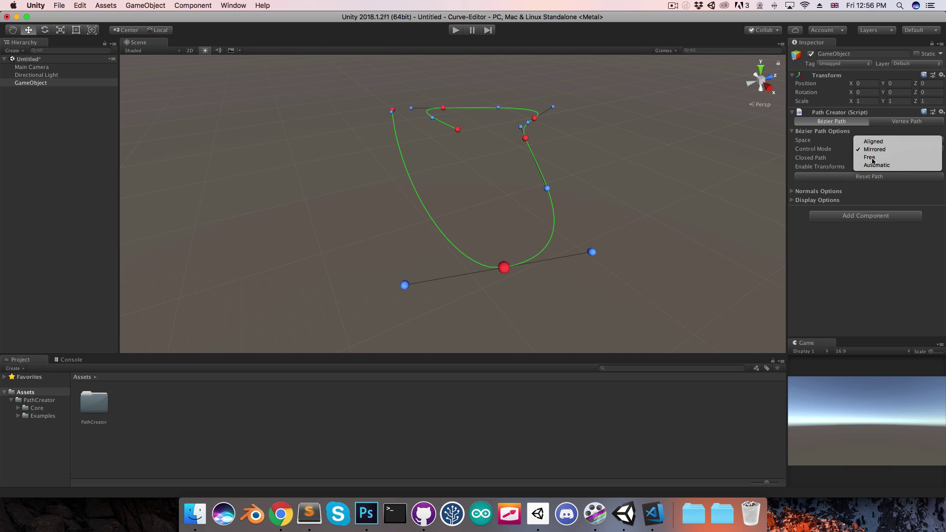
left_click(869, 157)
left_click_drag(592, 252, 434, 228)
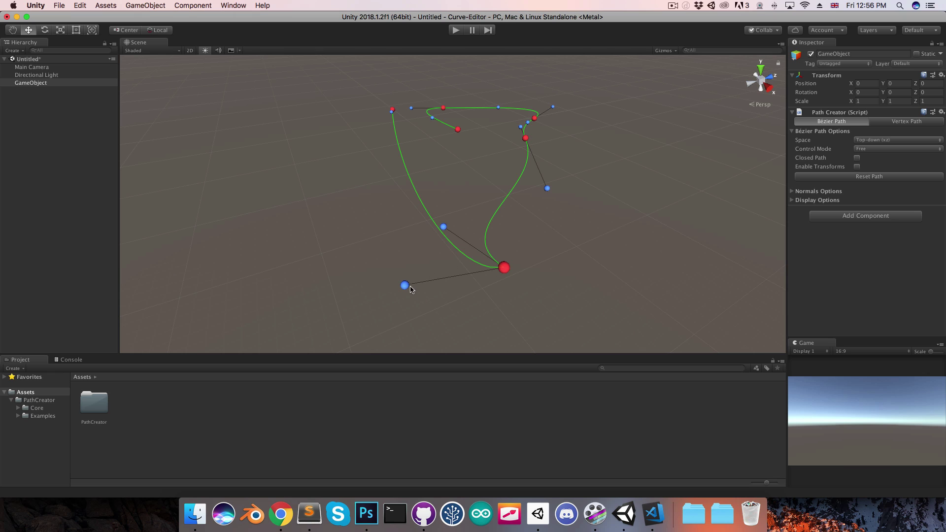
mouse_move(408, 288)
left_mouse_down()
mouse_move(494, 302)
mouse_move(402, 286)
left_mouse_up()
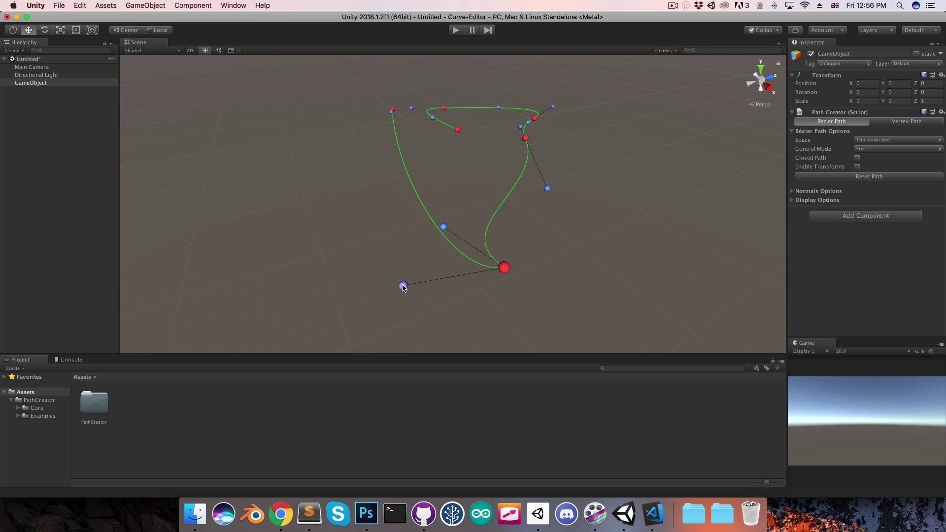
Step: Set Control Mode to Automatic, reposition three anchors, and set Control Spacing to 0.399
left_click(871, 149)
left_click(869, 157)
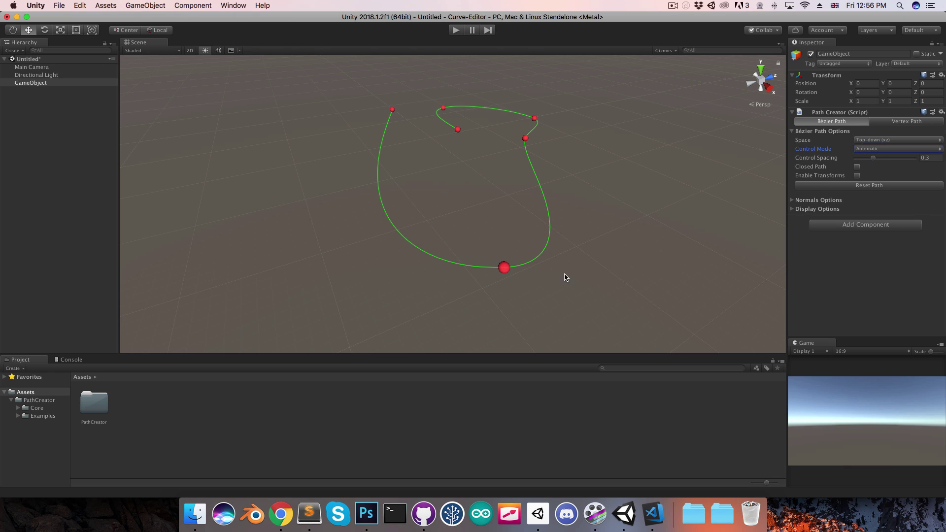
left_click_drag(505, 271, 543, 268)
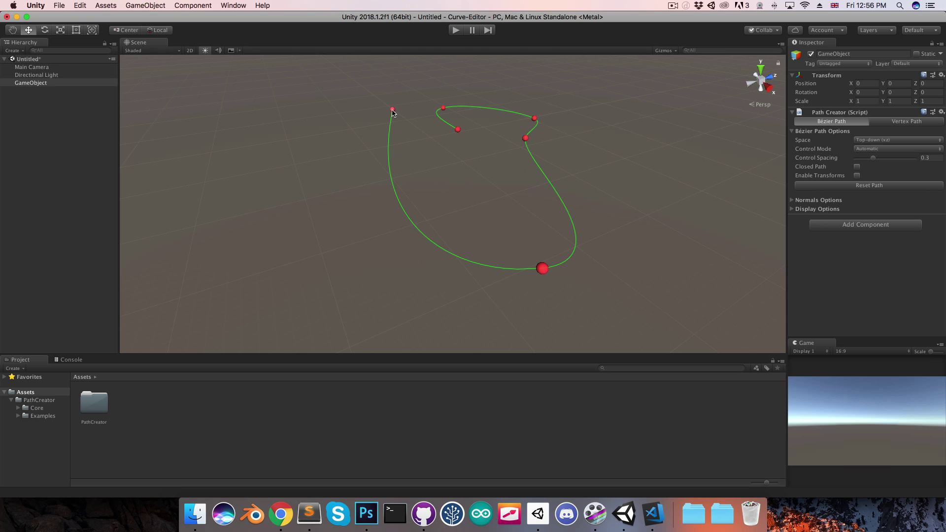
left_click_drag(392, 109, 332, 248)
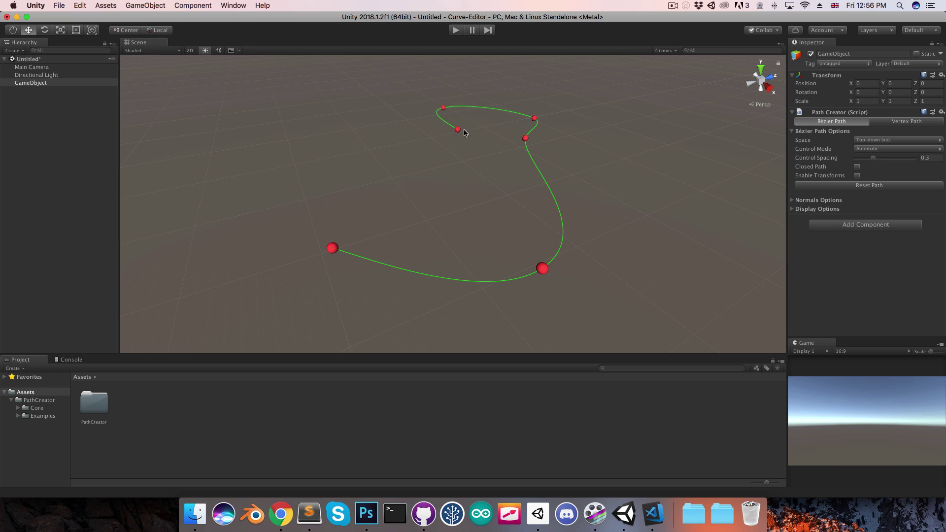
left_click_drag(459, 133, 408, 143)
mouse_move(874, 162)
left_mouse_down()
mouse_move(855, 163)
mouse_move(886, 165)
mouse_move(863, 168)
mouse_move(880, 170)
left_mouse_up()
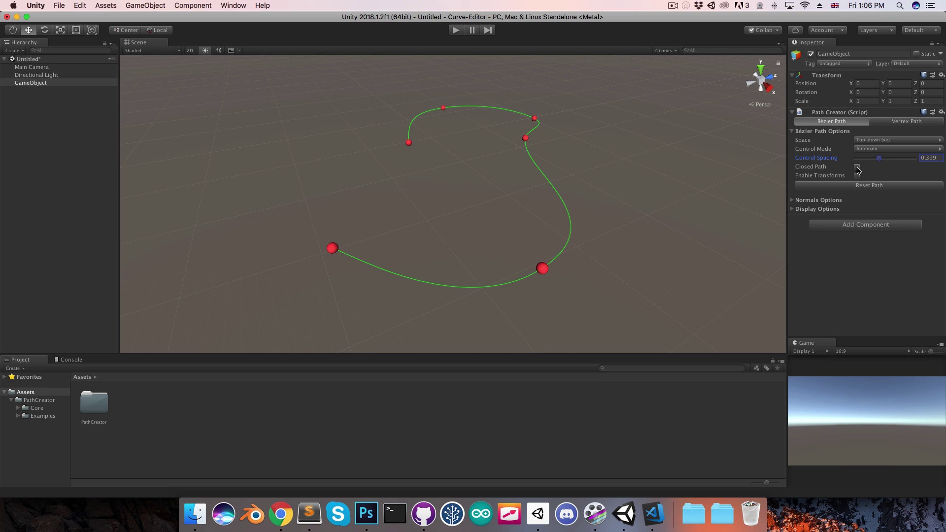
Step: Tick Closed Path to make the loop, and enable Enable Transforms
left_click(857, 167)
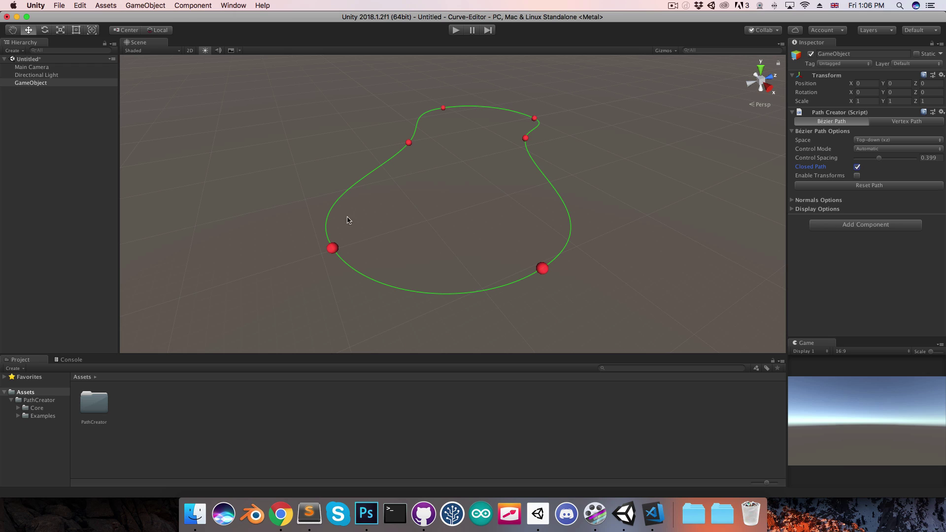
left_click(857, 168)
left_click(857, 168)
left_click(857, 176)
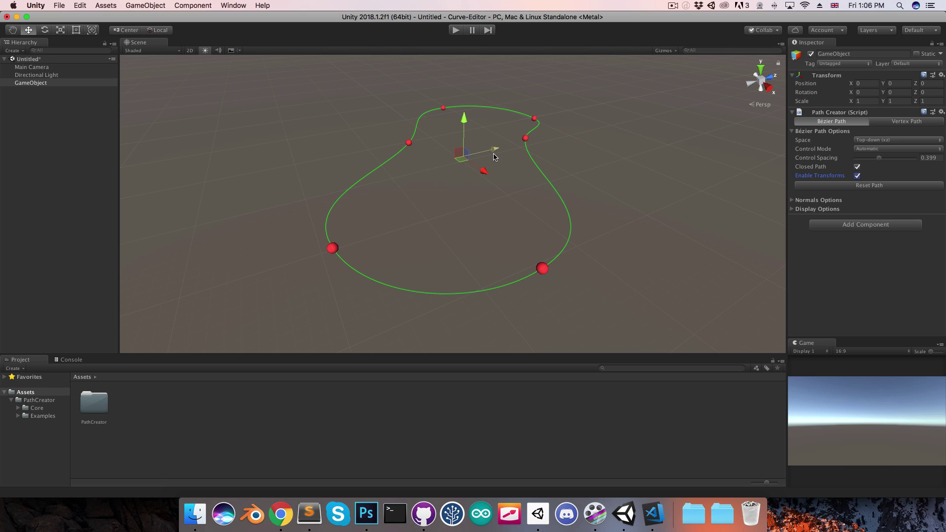
Step: Move the path, rotate it around its vertical axis, and scale it up
left_click_drag(497, 157, 499, 184)
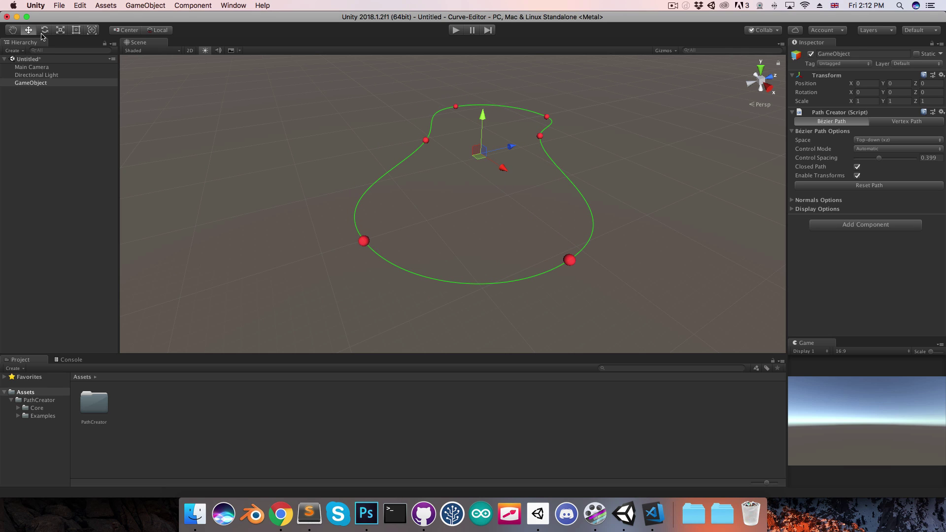
left_click(45, 29)
left_click_drag(497, 170, 432, 204)
left_click(60, 30)
left_click_drag(483, 155, 505, 172)
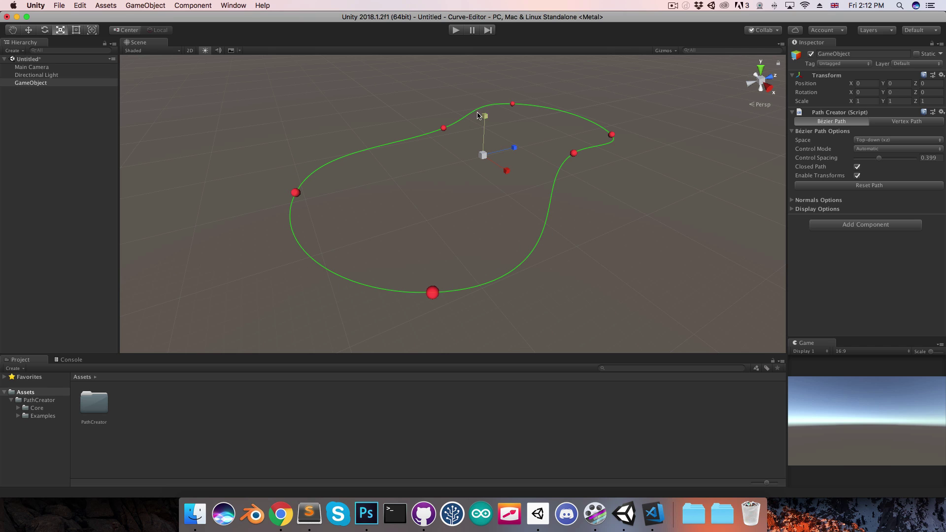
Step: Create a new C# script in Assets named Follower
right_click(142, 416)
mouse_move(166, 297)
left_click(274, 186)
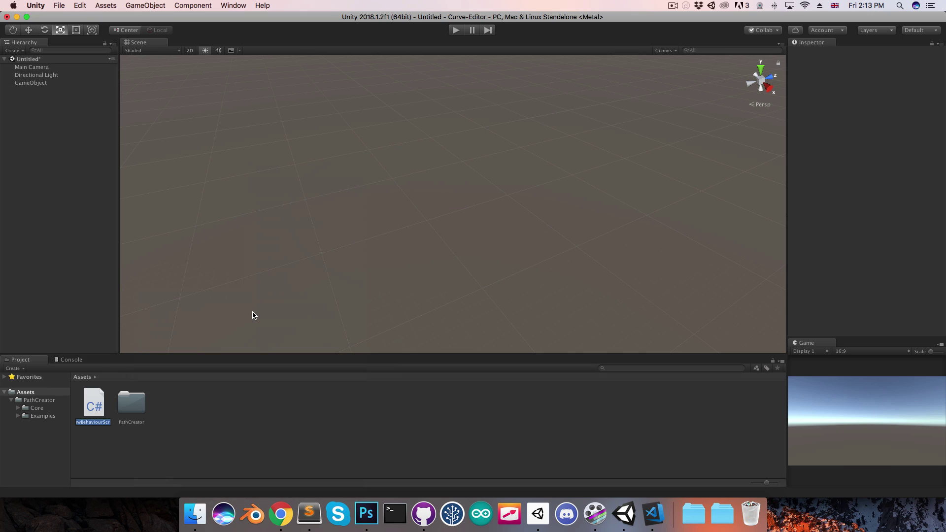
type("Follower")
key("Return")
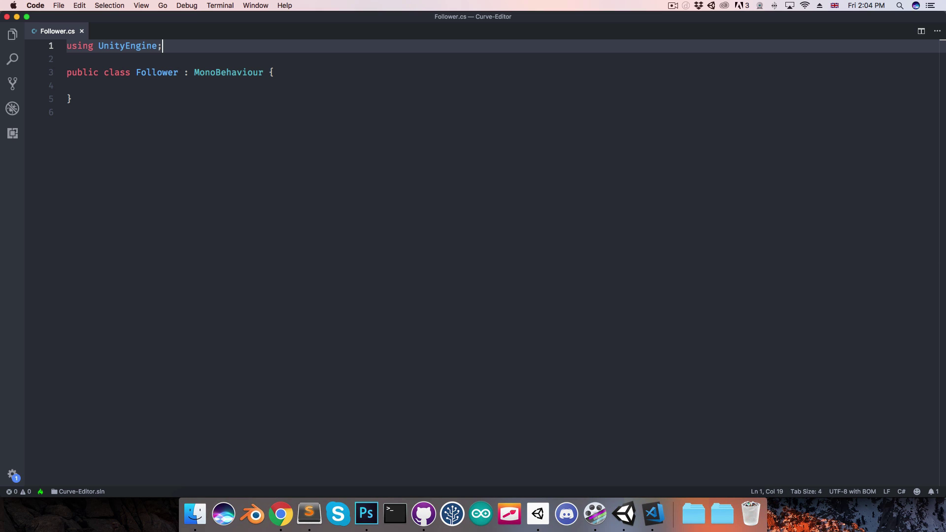
Step: Add 'using PathCreation' and a public PathCreator pathCreator field
key("Return")
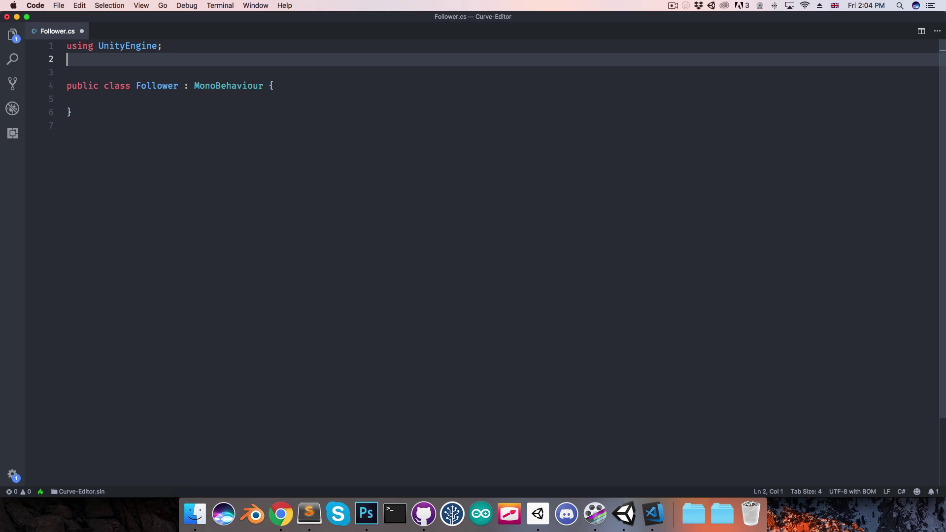
type("using PathCreation;")
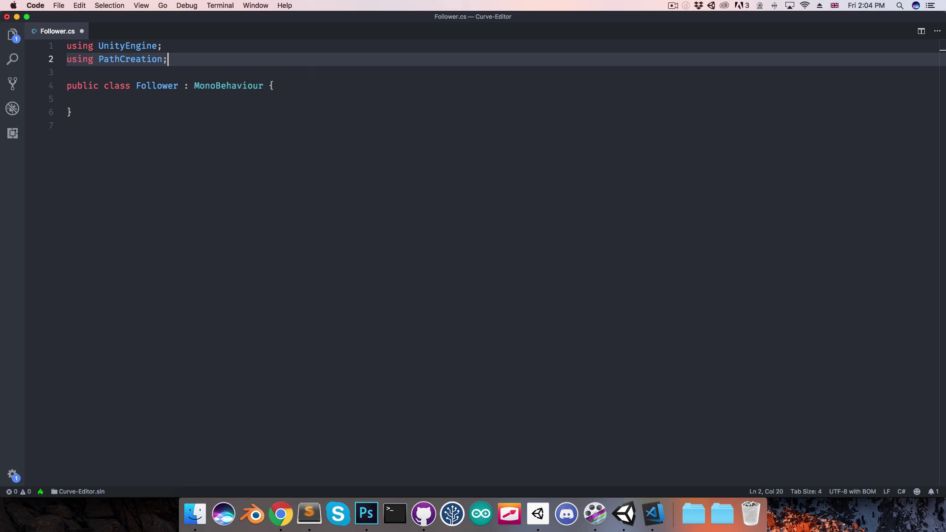
key("Down")
key("Down")
key("Down")
key("Tab")
type("public PathC")
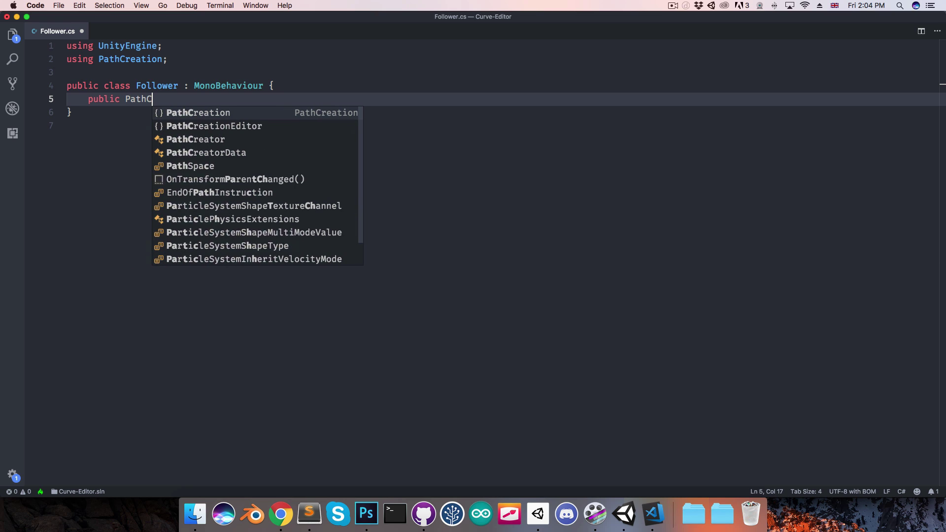
key("Down")
key("Down")
key("Down")
key("Up")
key("Return")
type("pathCreator;")
Step: Add fields 'public float speed = 5;' and 'float distanceTravelled;'
key("Return")
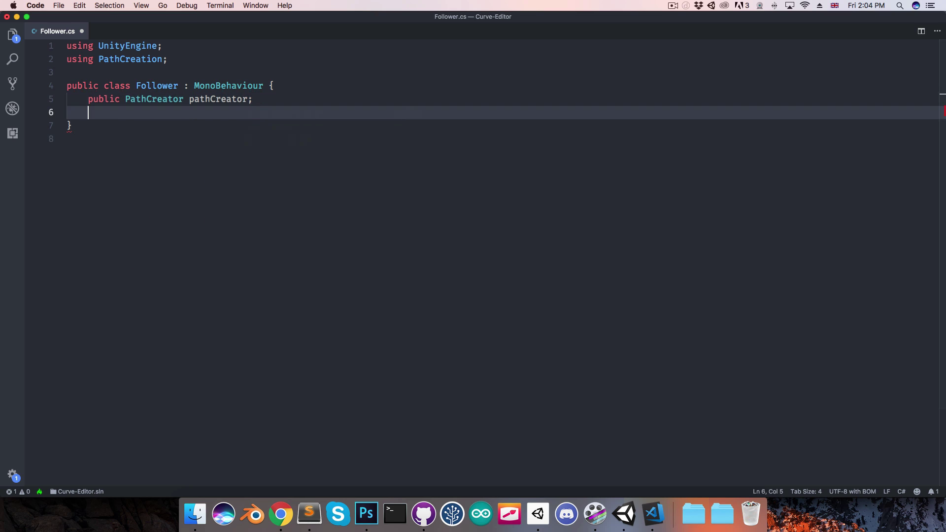
type("pub")
key("Return")
type("float speed = ")
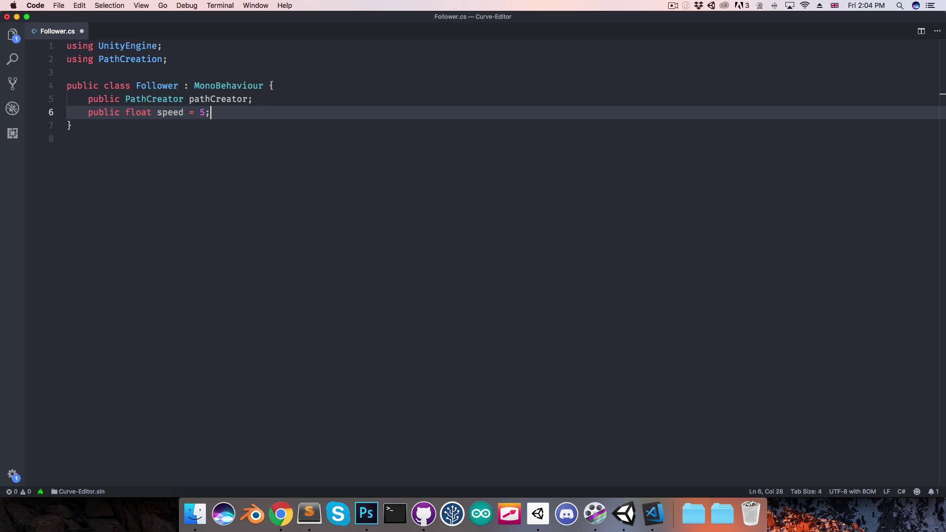
type("5;")
key("Return")
type("float d")
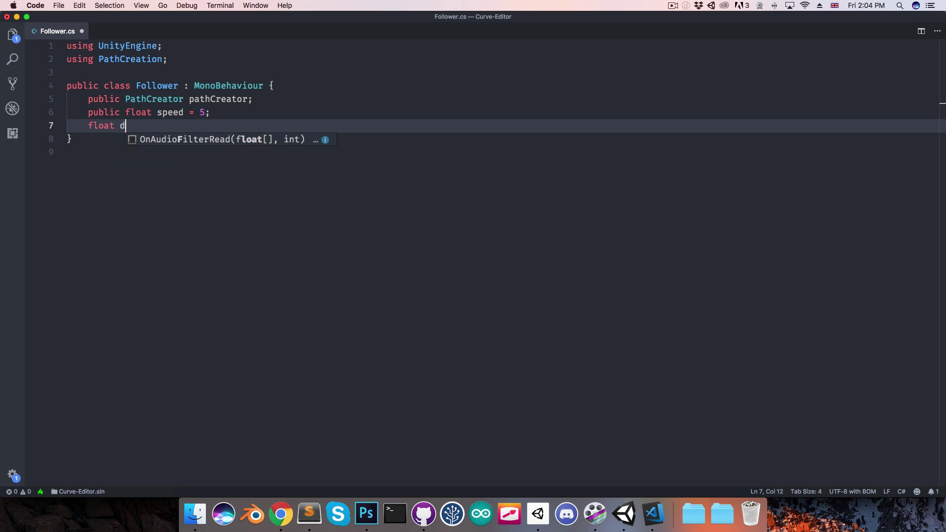
type("istanceTrav")
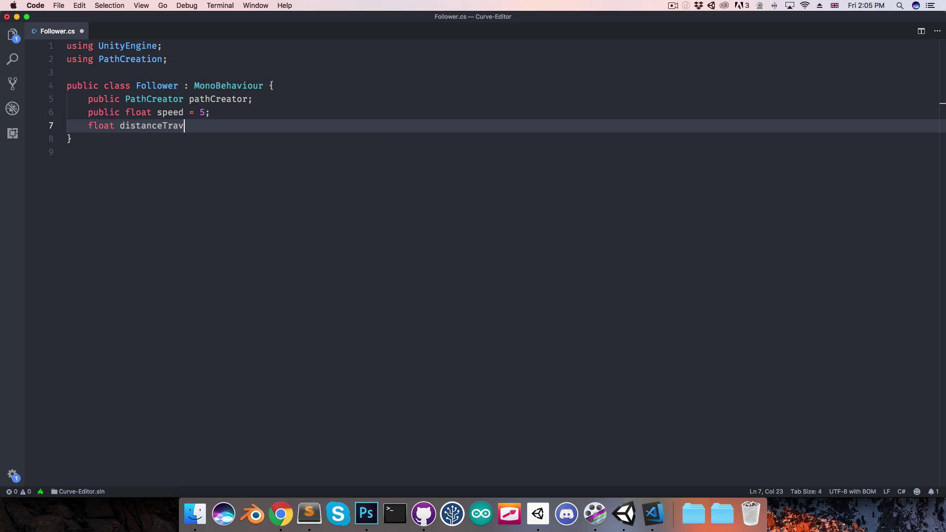
type("elled;")
key("Return")
key("Return")
Step: Write Update() incrementing distanceTravelled by speed * Time.deltaTime and setting position via GetPointAtDistance
type("v")
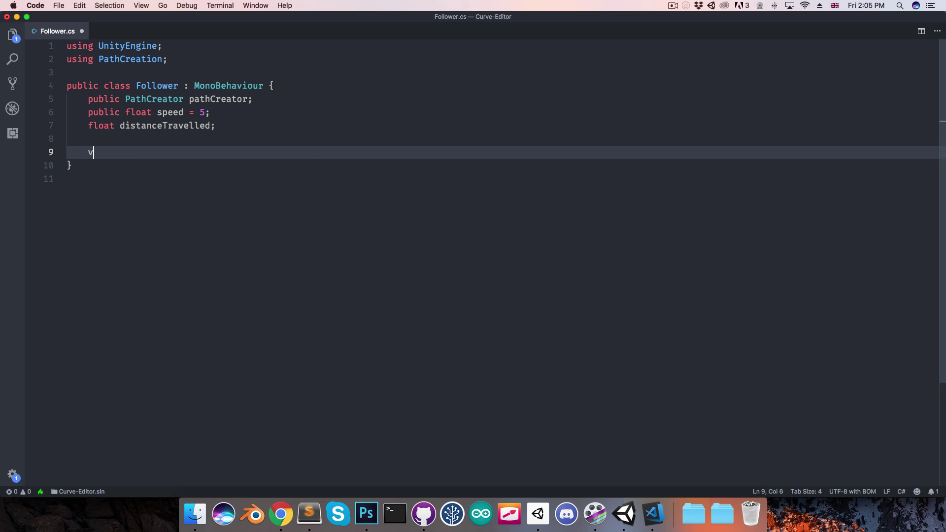
type("oid Update() {")
key("Return")
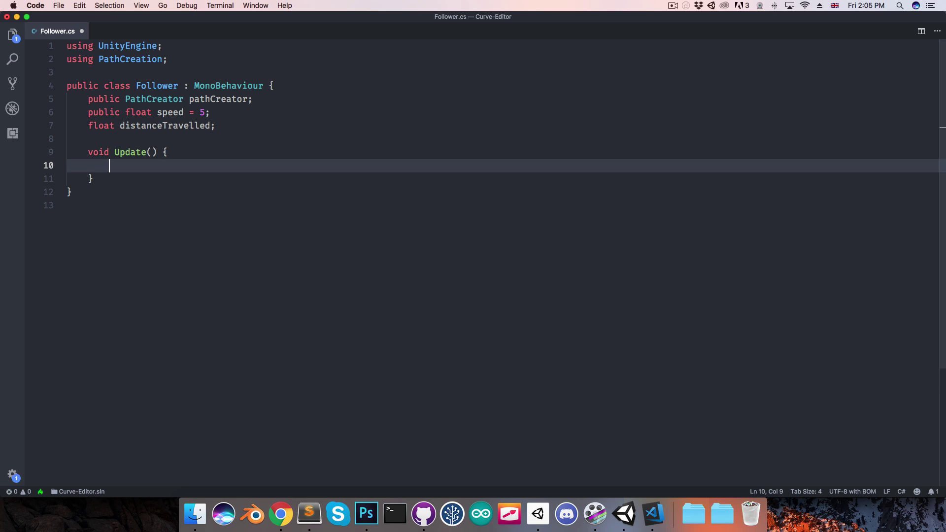
type("distanceTravelled")
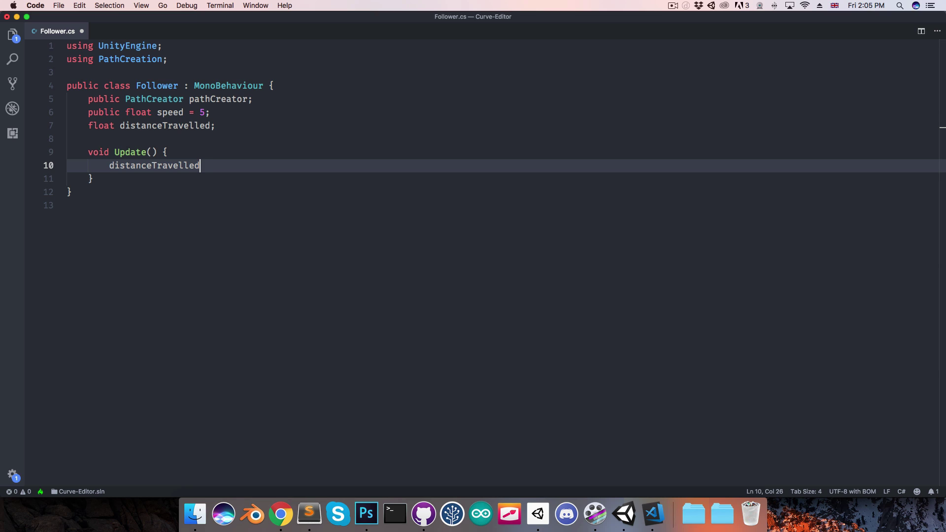
type(" += speed * Time.deltaTime;")
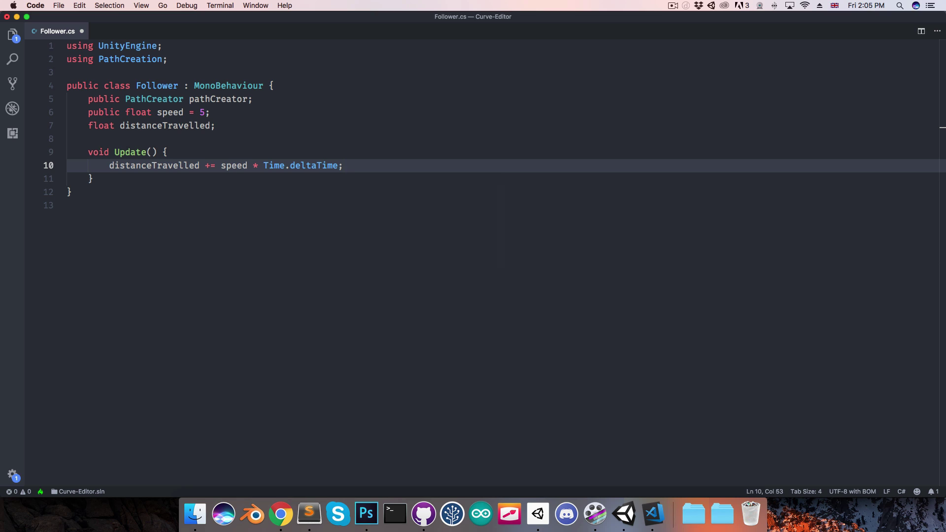
key("Return")
type("transform")
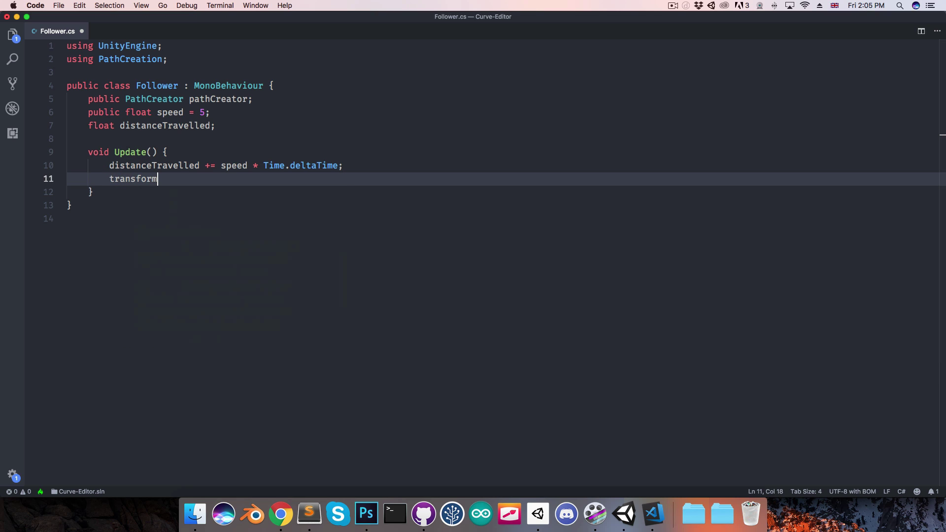
type(".position = pathCreator.")
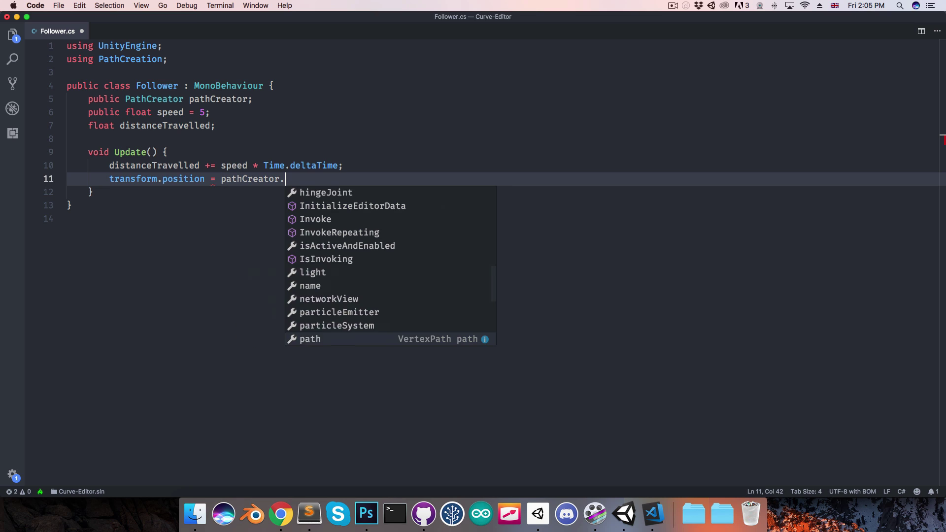
type("path.getPo")
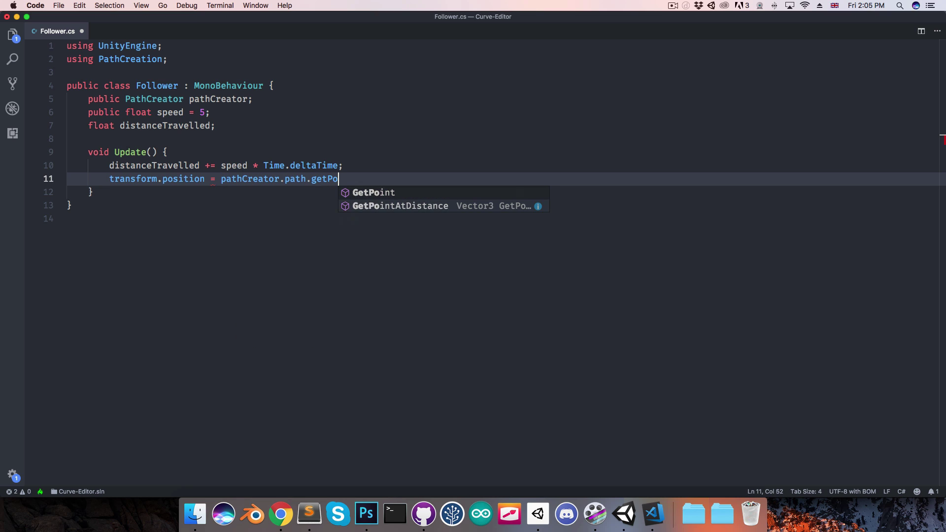
key("Down")
key("Return")
type("(")
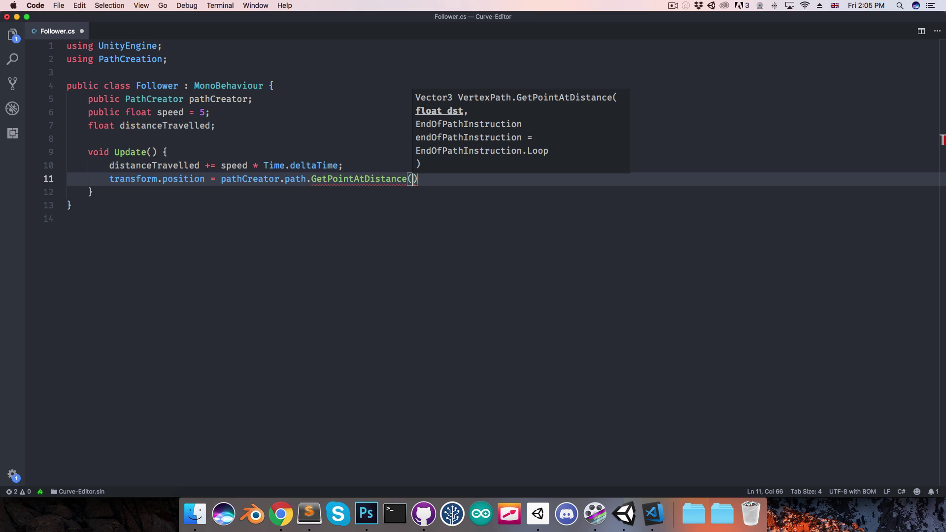
type("dista")
key("Return")
type(");")
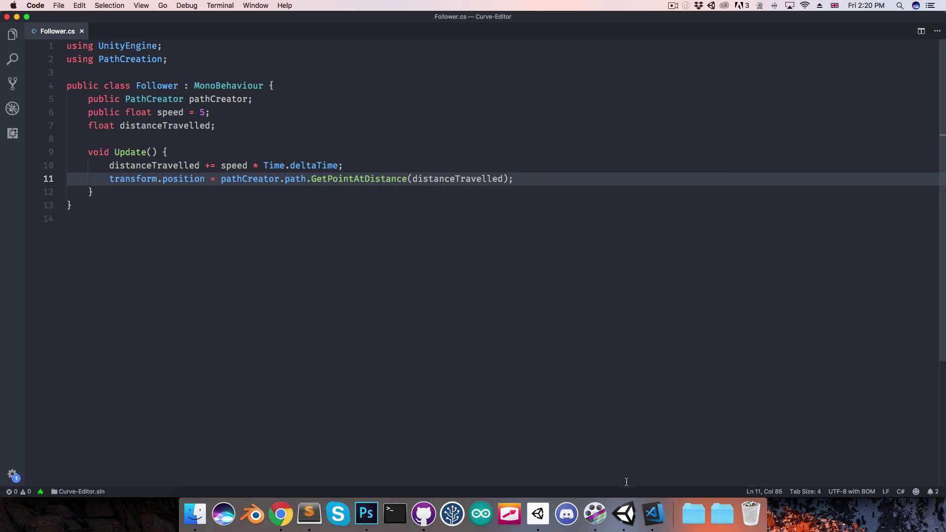
Step: Create a cube in the scene and shrink it to about 0.345 scale
left_click(624, 513)
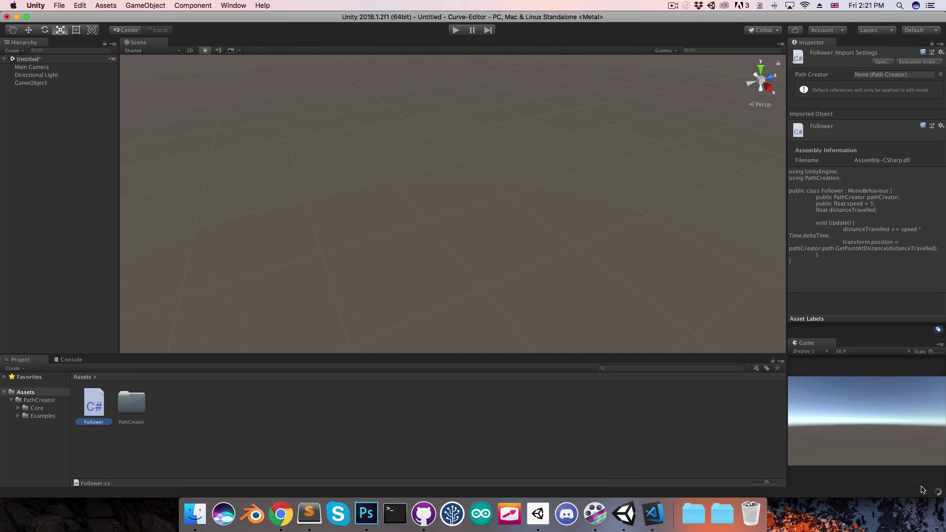
left_click(135, 4)
mouse_move(157, 36)
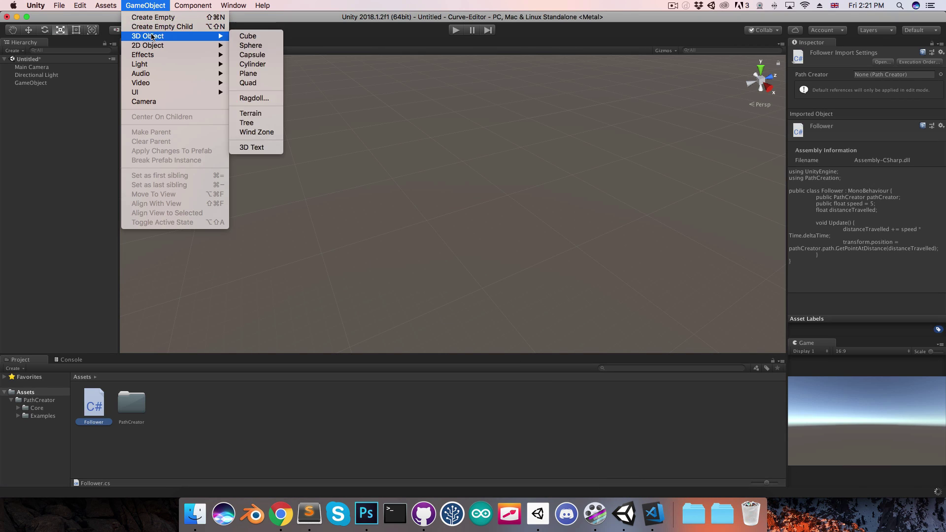
left_click(246, 37)
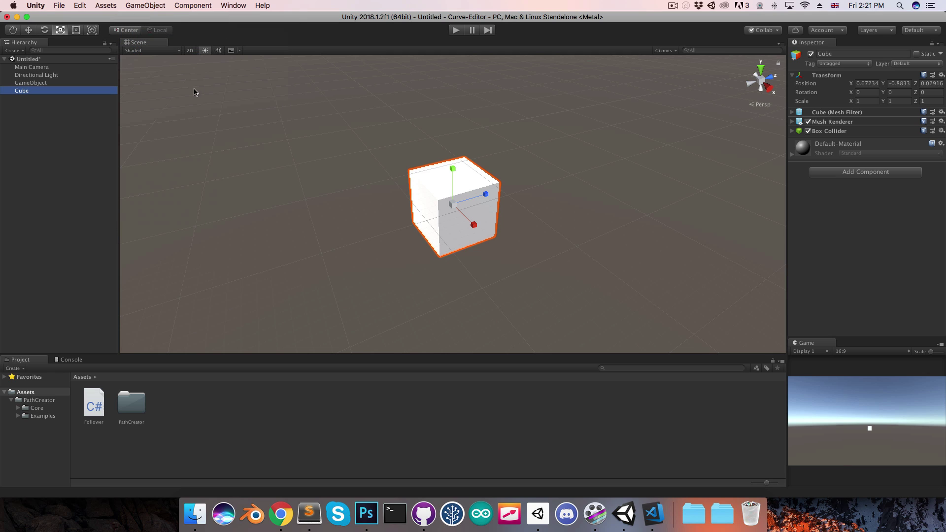
left_click(37, 84)
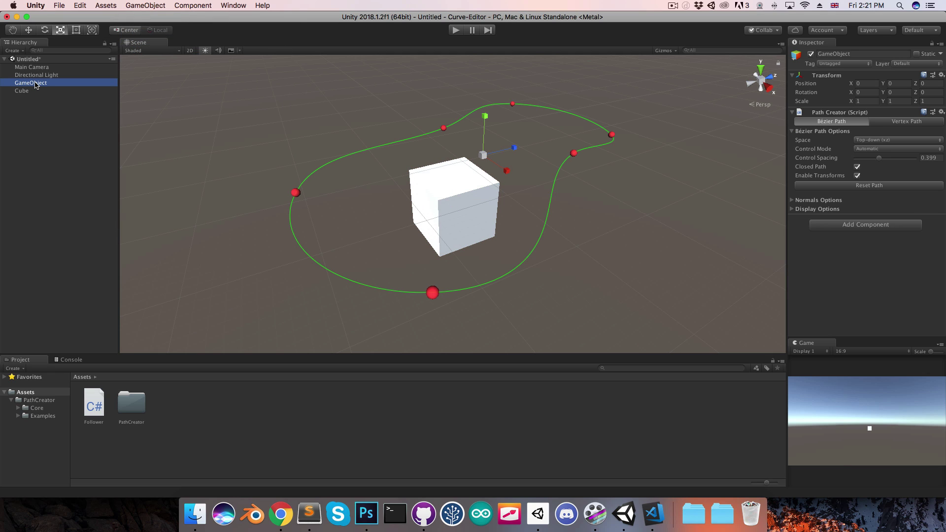
left_click(43, 91)
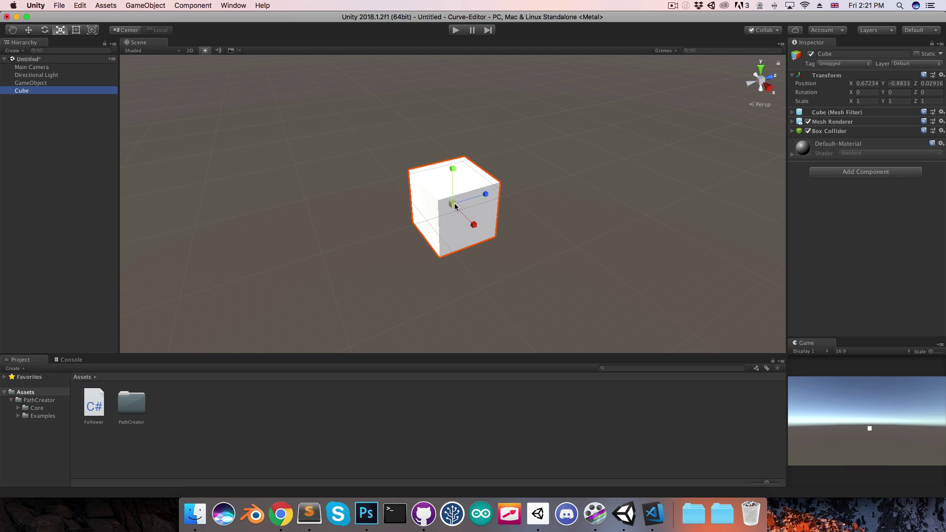
left_click_drag(455, 202, 424, 206)
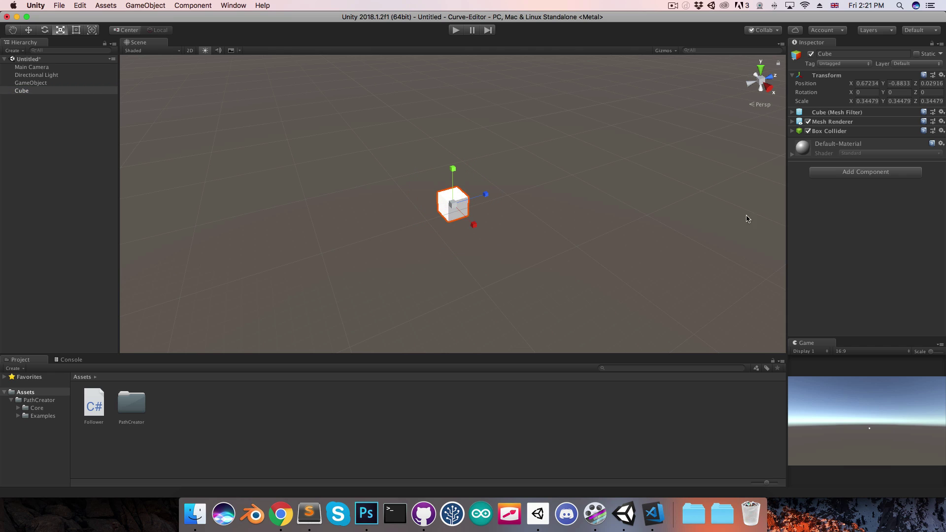
Step: Add the Follower script to the cube and assign the path object as its Path Creator
left_click(876, 172)
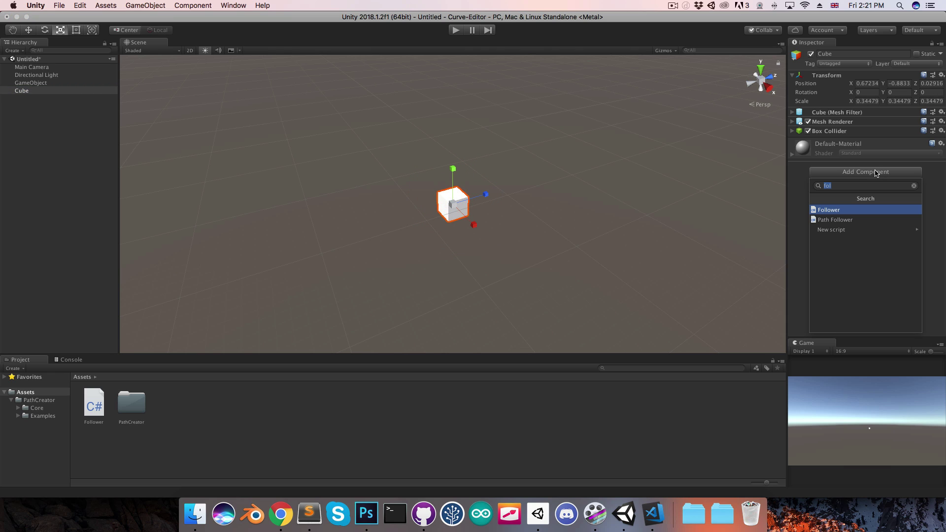
key("Return")
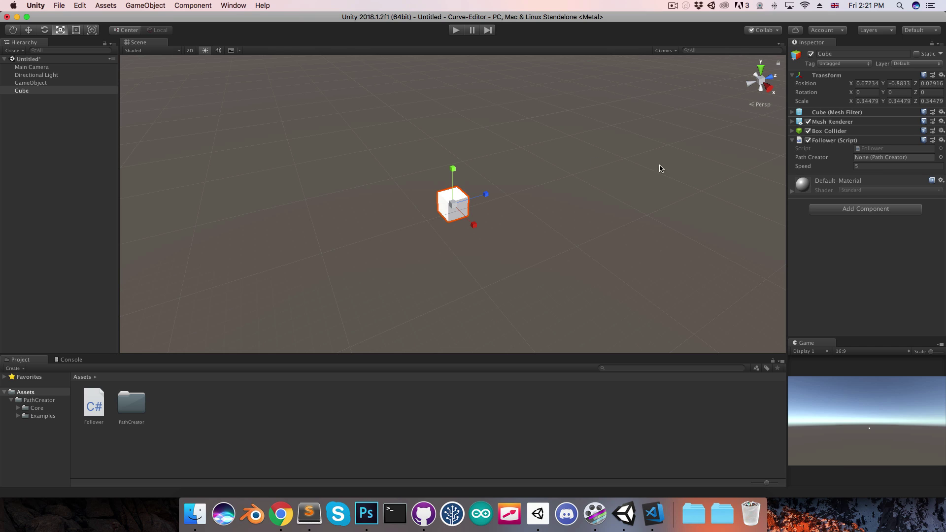
left_click_drag(30, 84, 891, 159)
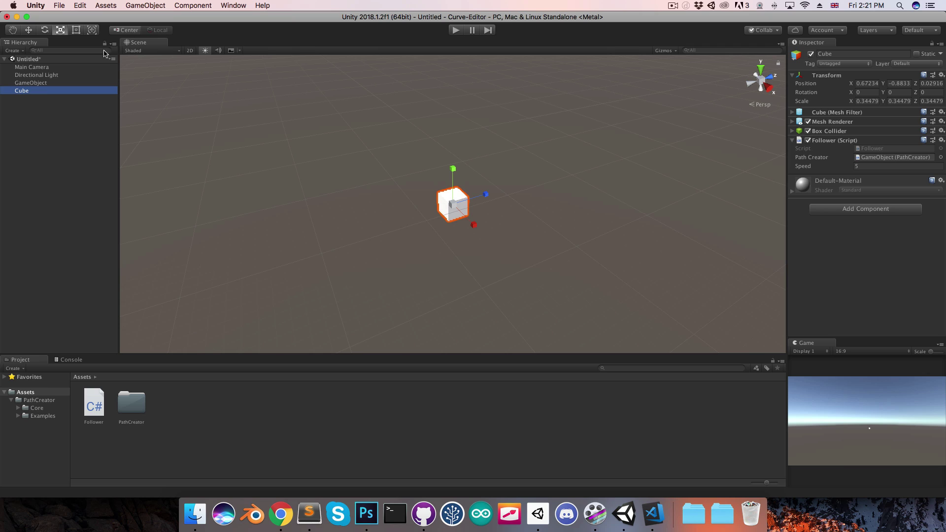
Step: Rename the path GameObject to 'Path Creator'
left_click(30, 83)
left_click(51, 81)
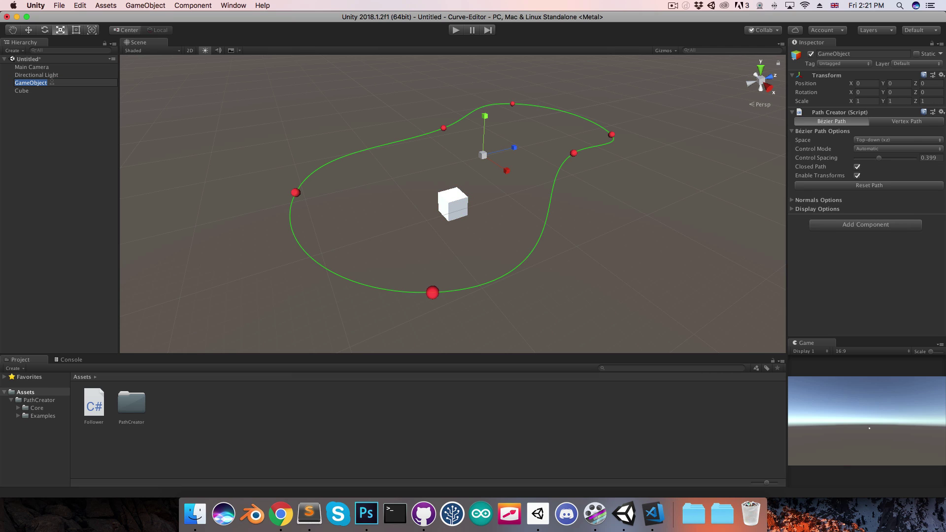
type("Path Creator")
key("Return")
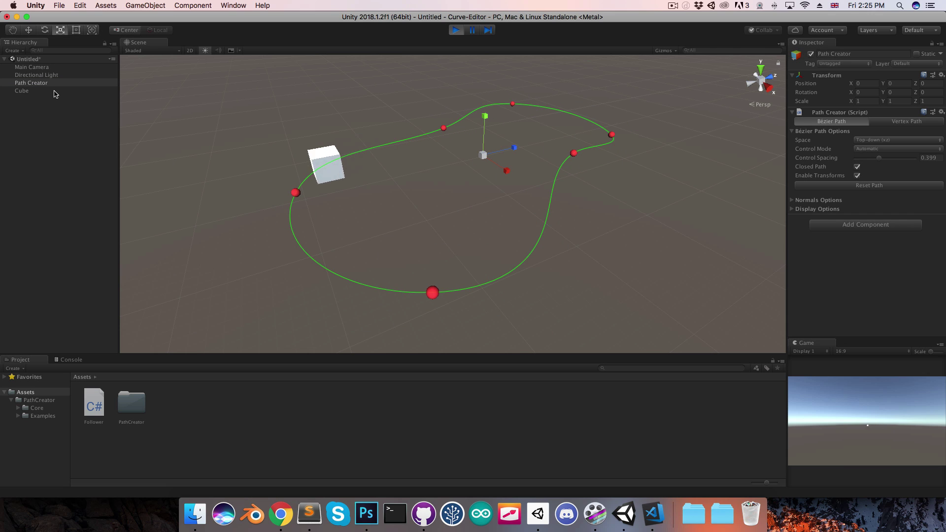
left_click(23, 91)
left_click_drag(830, 171, 812, 180)
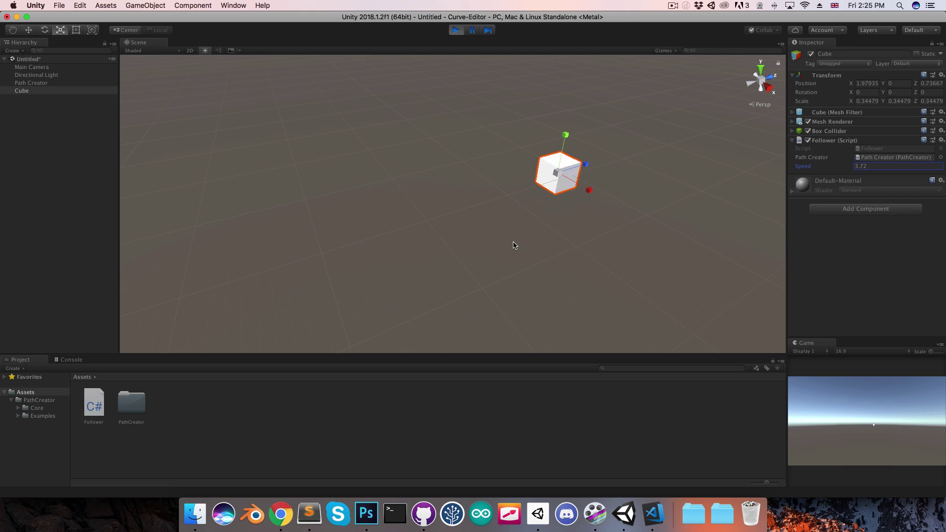
left_click(47, 83)
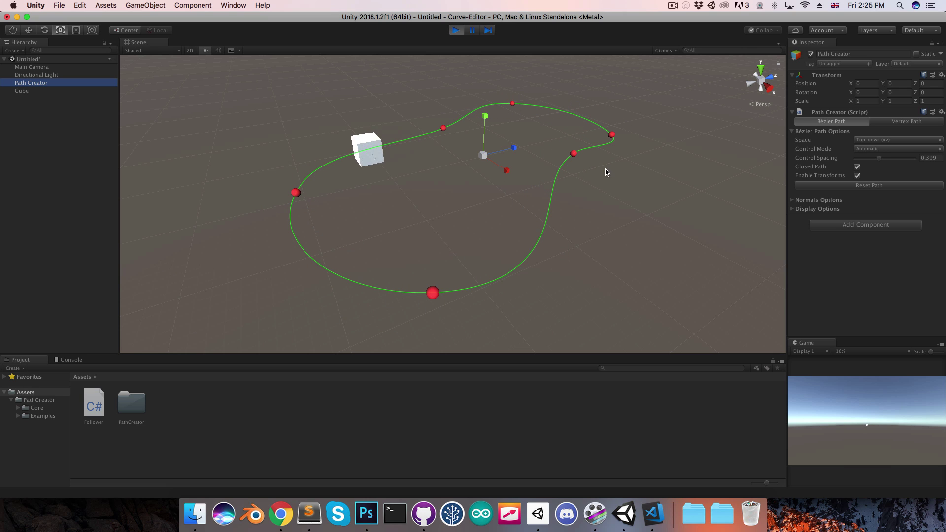
left_click(455, 31)
Step: Add 'transform.rotation = pathCreator.path.GetRotationAtDistance(distanceTravelled);' below the position line in Update
left_click(654, 513)
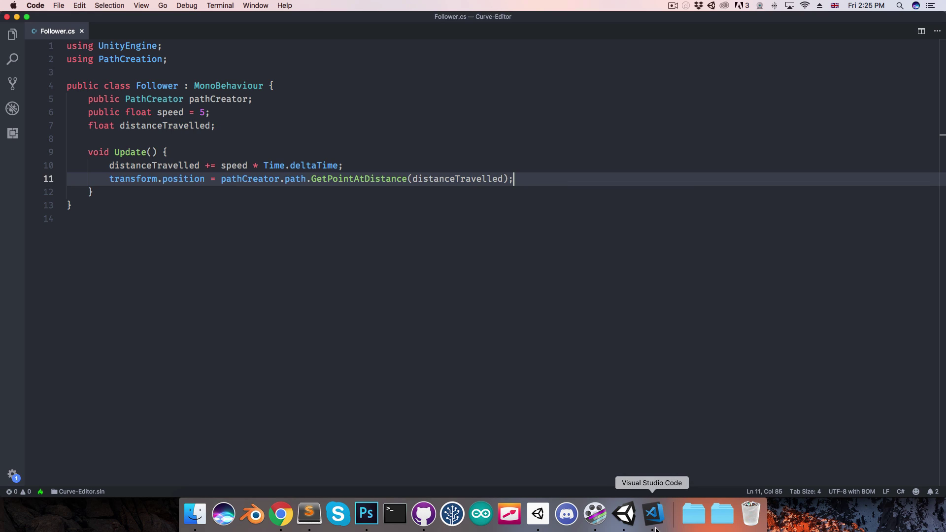
key("Return")
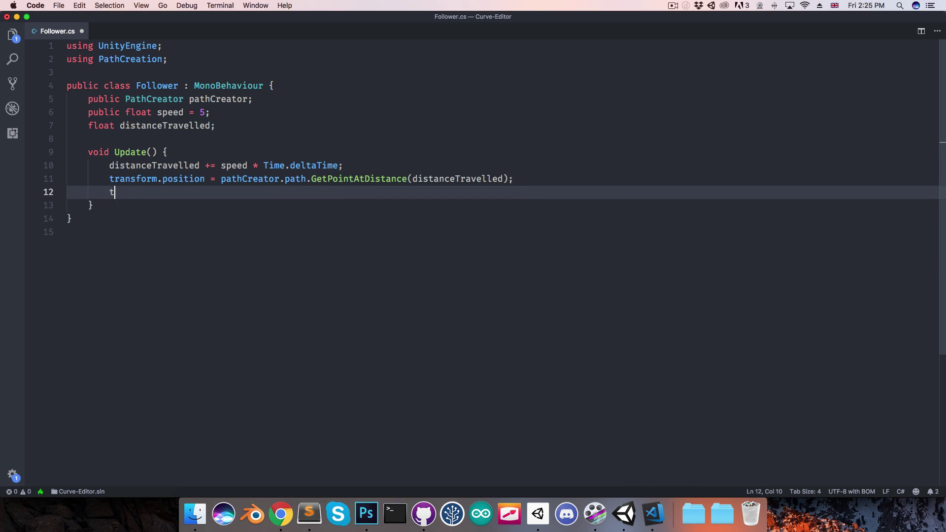
type("transform.rota")
key("Tab")
type("= path")
key("Tab")
type(".path.getr")
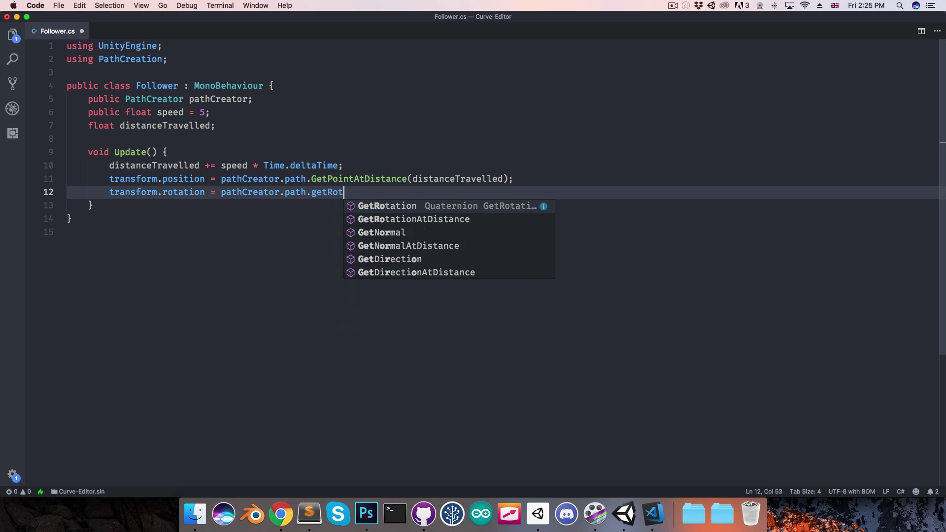
key("Down")
key("Tab")
type("(dista")
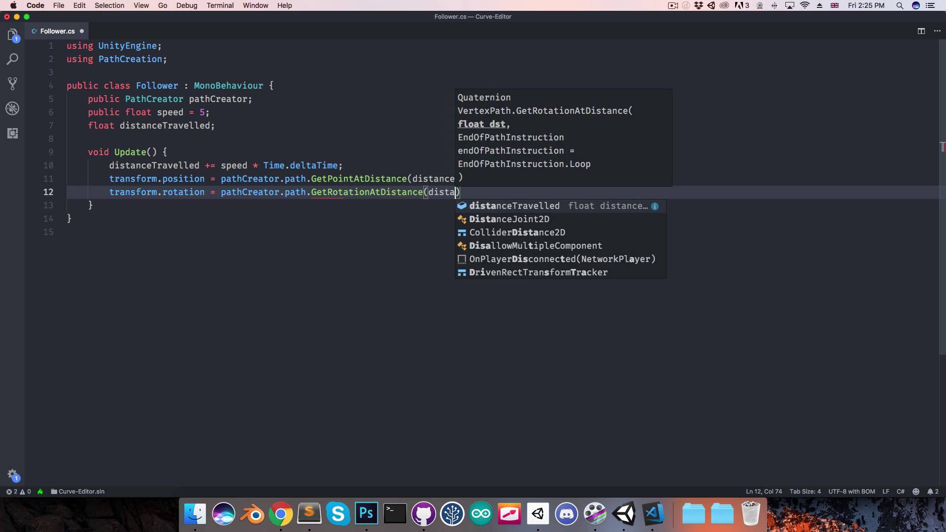
key("Tab")
type(");")
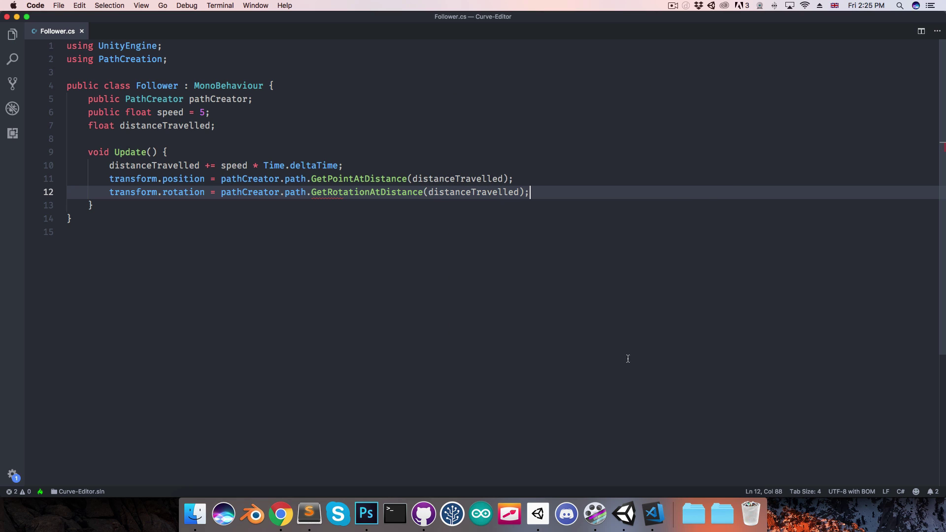
left_click(624, 514)
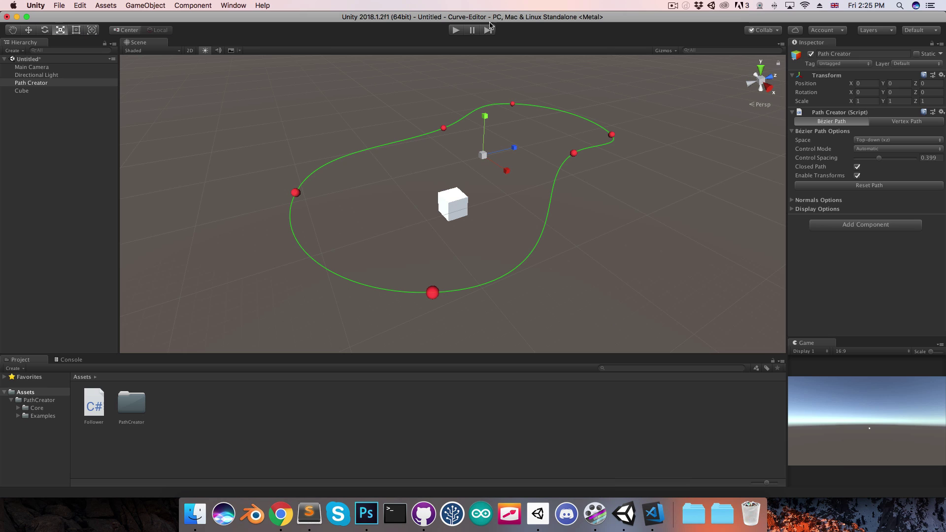
left_click(456, 30)
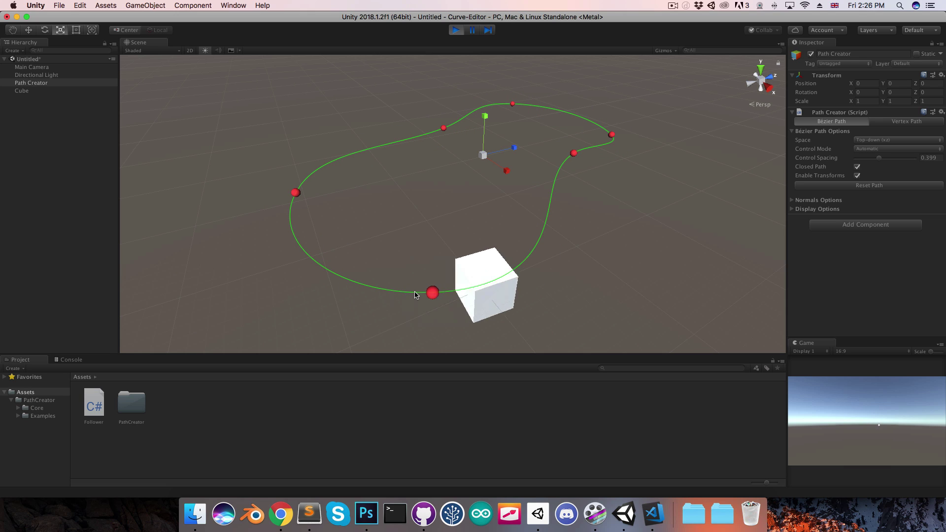
left_click(454, 29)
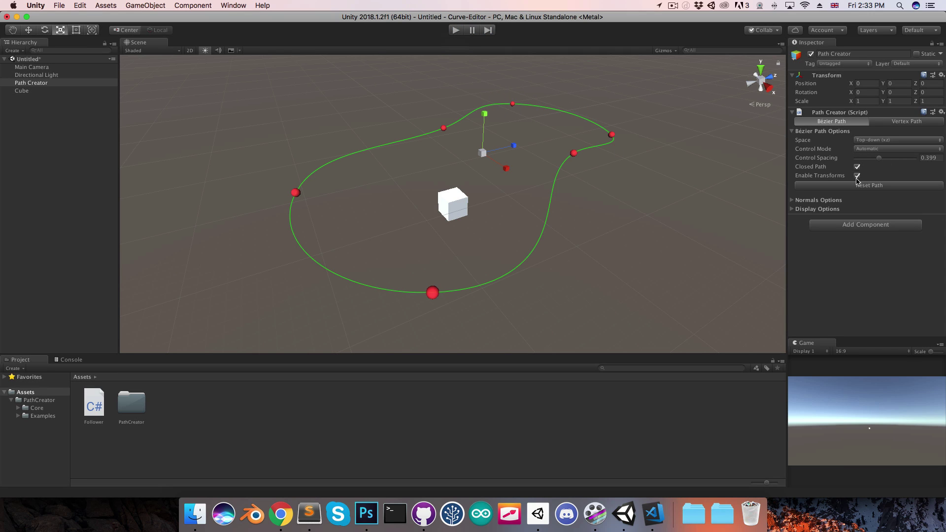
left_click(856, 176)
left_click(876, 142)
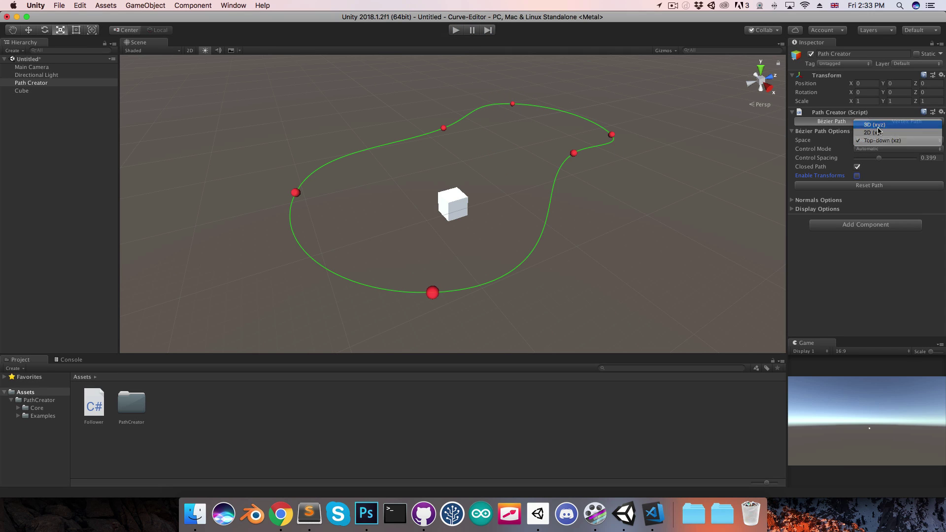
left_click(876, 124)
left_click(574, 153)
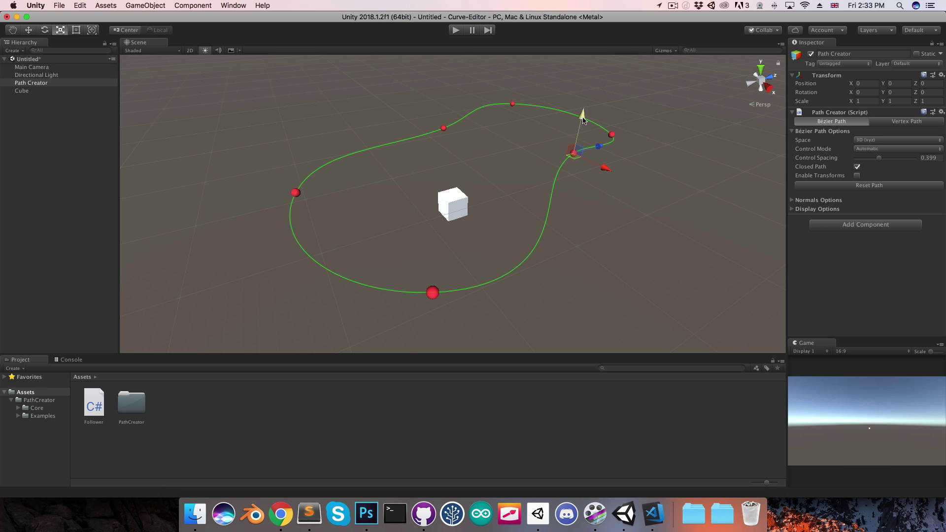
left_click_drag(585, 120, 592, 88)
left_click(444, 129)
left_click_drag(443, 98, 443, 120)
left_click(295, 193)
left_click_drag(282, 153, 274, 126)
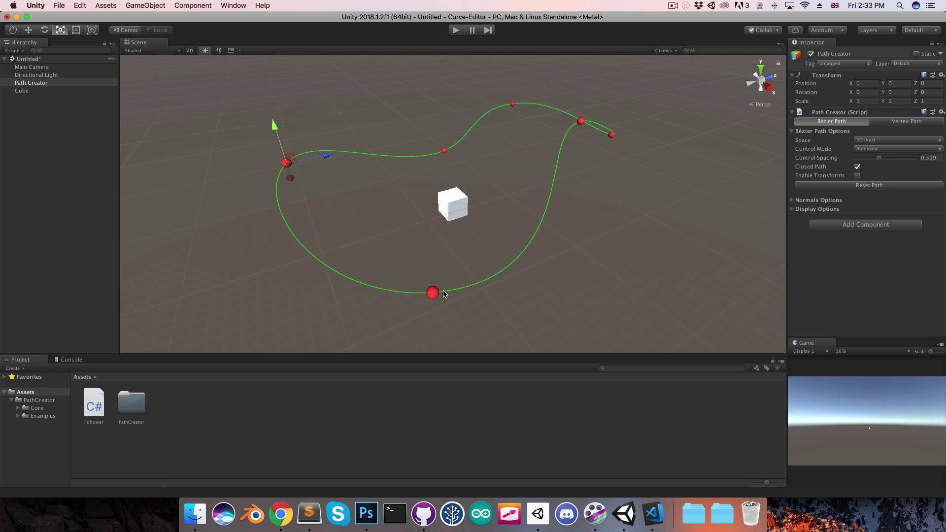
Step: Expand Normals Options and drag the Global Angle slider to 104
left_click(813, 201)
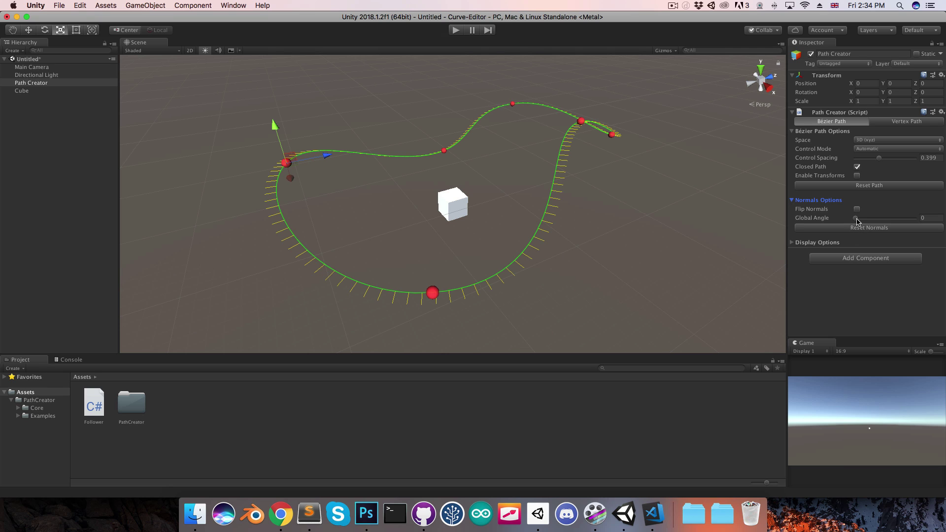
left_click_drag(856, 220, 875, 226)
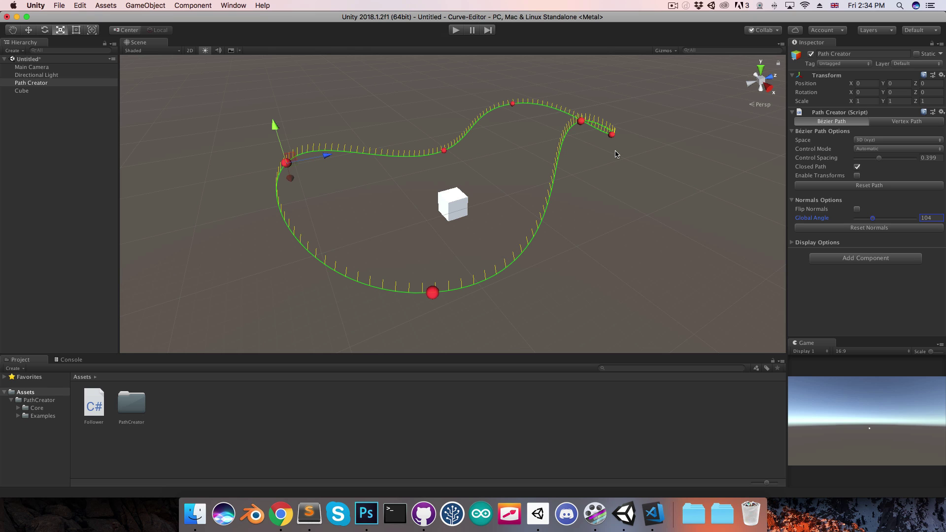
Step: With the Rotate tool, twist the path normals at the upper-right anchor of the loop
left_click(580, 122)
scroll(590, 140, "up", 10)
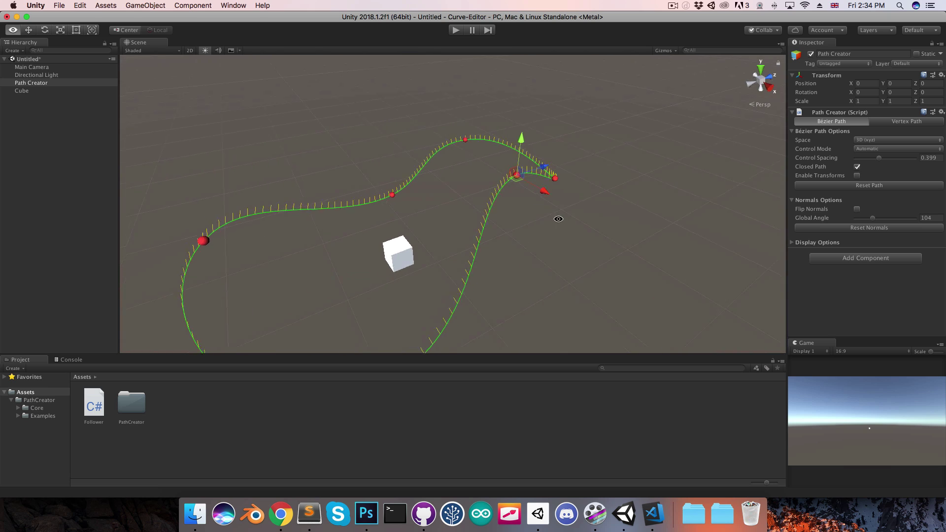
scroll(541, 162, "up", 5)
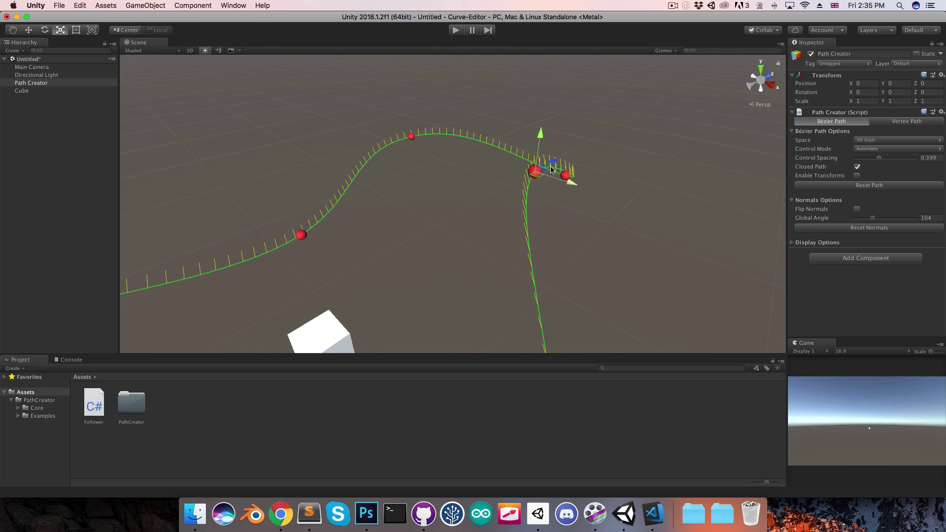
left_click(45, 31)
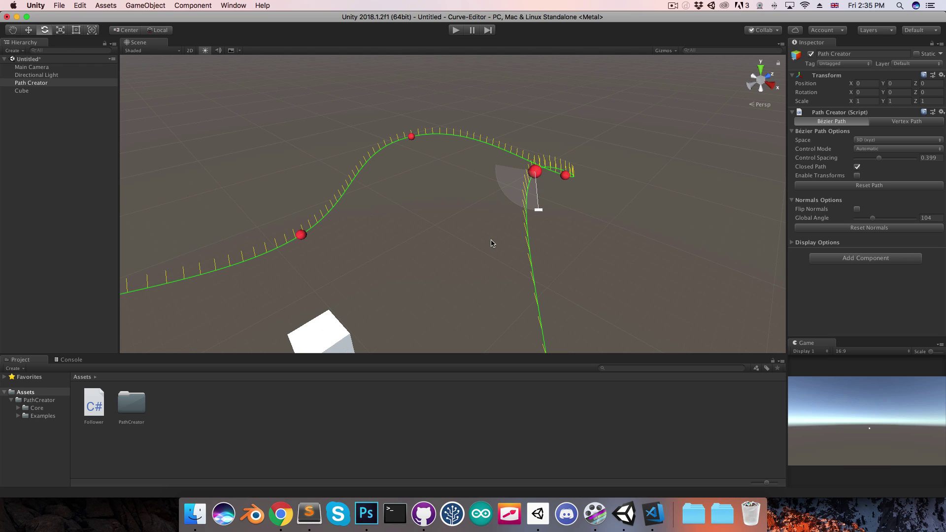
left_click_drag(538, 206, 560, 205)
mouse_move(655, 217)
left_mouse_down("alt")
mouse_move(549, 228)
mouse_move(656, 223)
left_mouse_up("alt")
Step: Bank the normals at the lower-right, right and left anchors of the loop
left_click(618, 250)
left_click_drag(615, 283, 535, 309)
left_click(494, 306)
left_click_drag(500, 345, 514, 340)
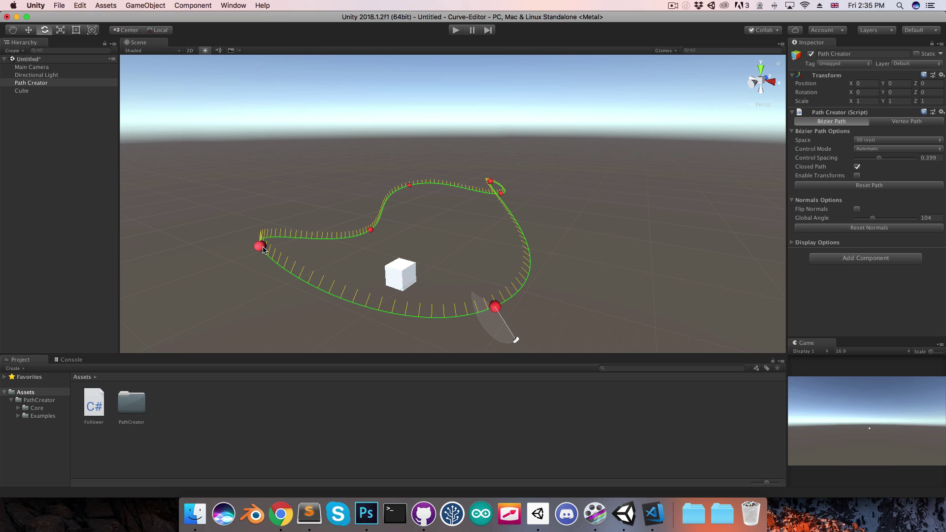
left_click(260, 246)
left_click_drag(257, 278, 292, 224)
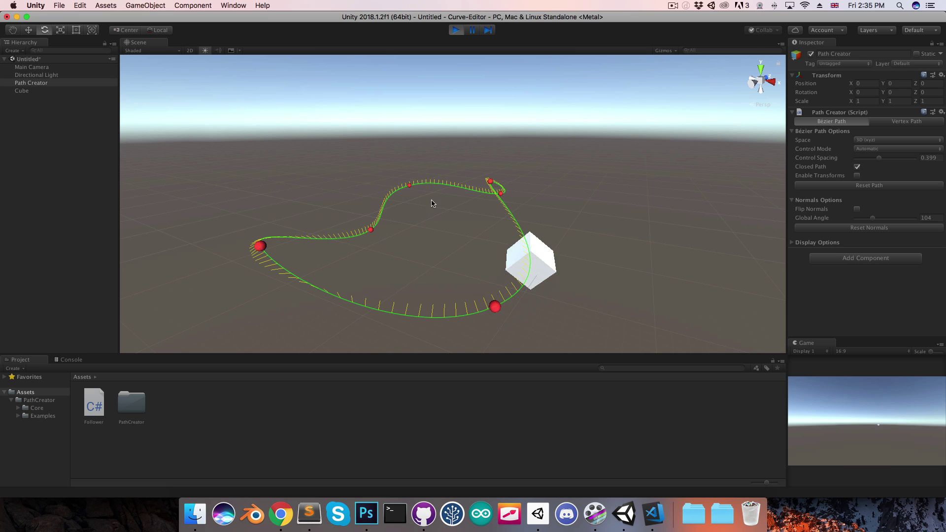
Step: Stop the running scene and select the Cube in the Hierarchy
left_click(456, 30)
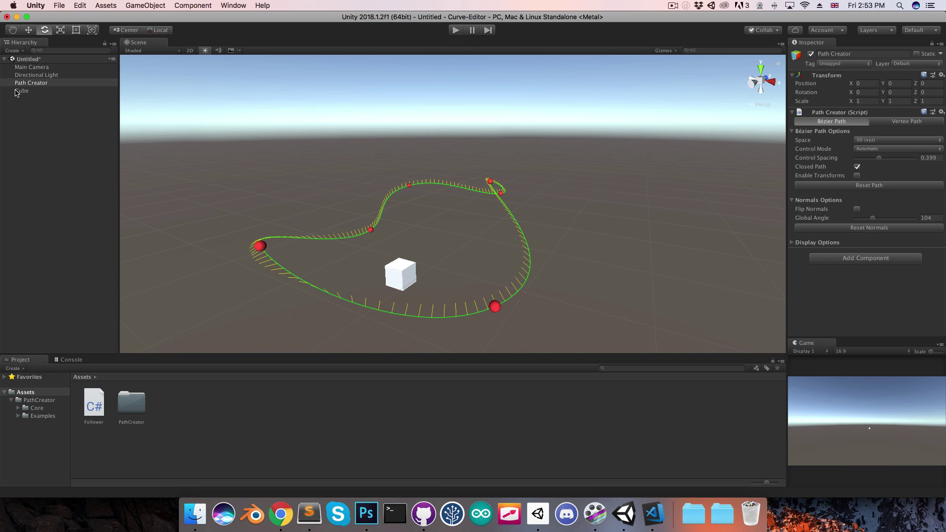
left_click(21, 91)
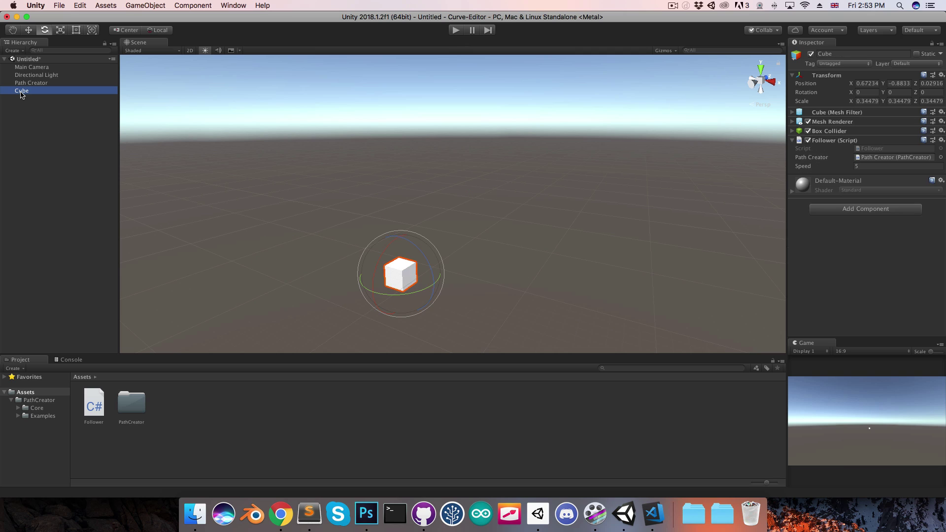
Step: Delete the Cube, select Path Creator and collapse its Normals Options
right_click(21, 92)
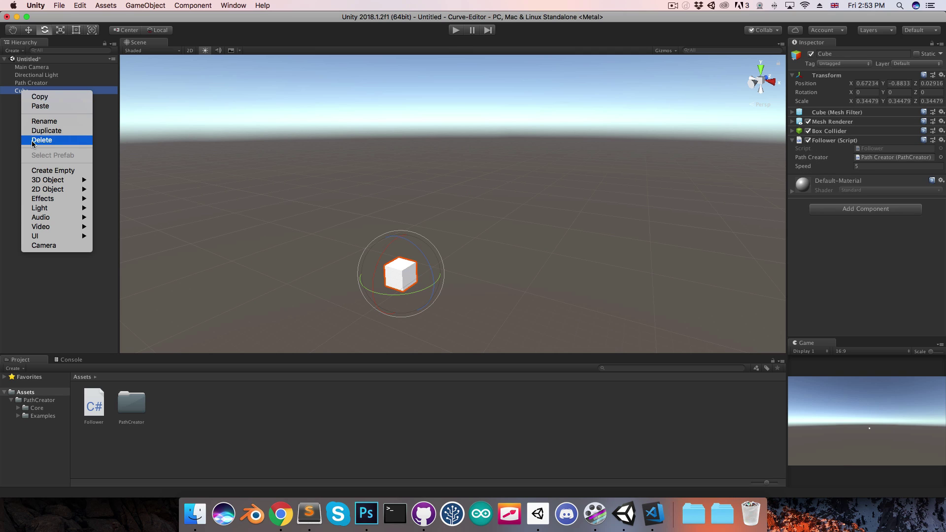
left_click(39, 140)
left_click(32, 84)
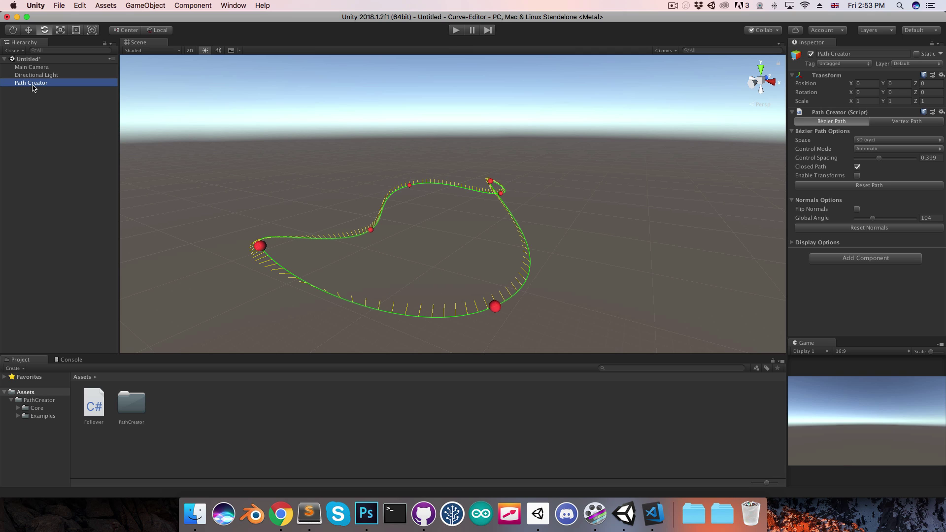
left_click(814, 200)
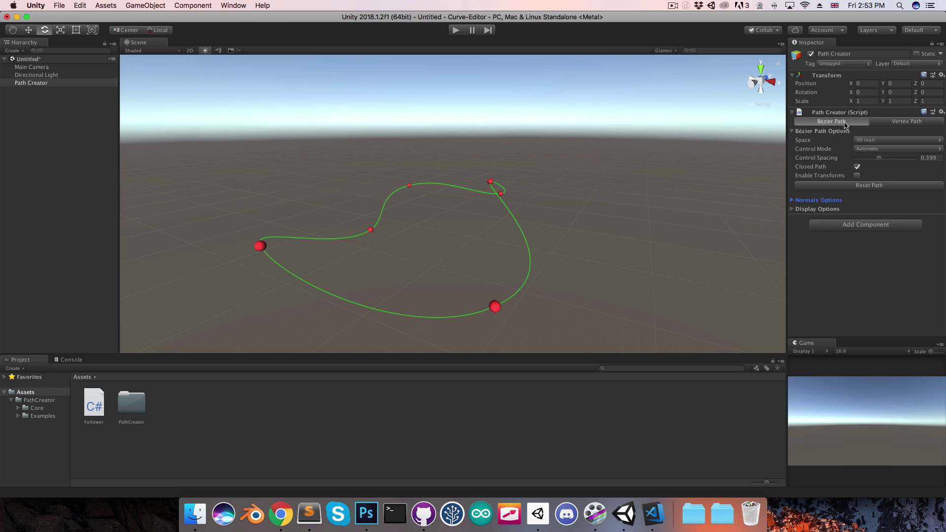
Step: In the Vertex Path settings, raise Max Angle Error to 1.4
left_click(906, 121)
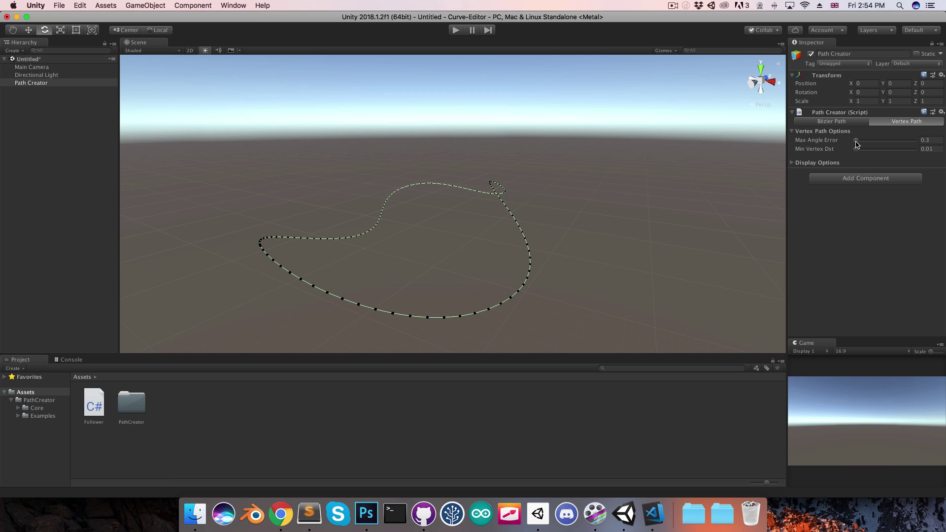
mouse_move(856, 144)
left_mouse_down()
mouse_move(882, 143)
mouse_move(857, 147)
left_mouse_up()
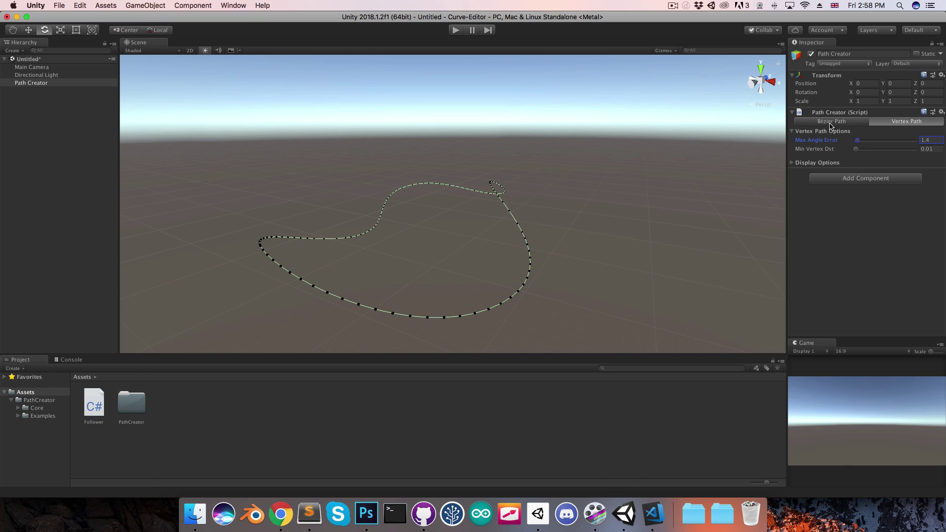
Step: Reset the Bézier path to a two-anchor curve and show its bounding box
left_click(830, 122)
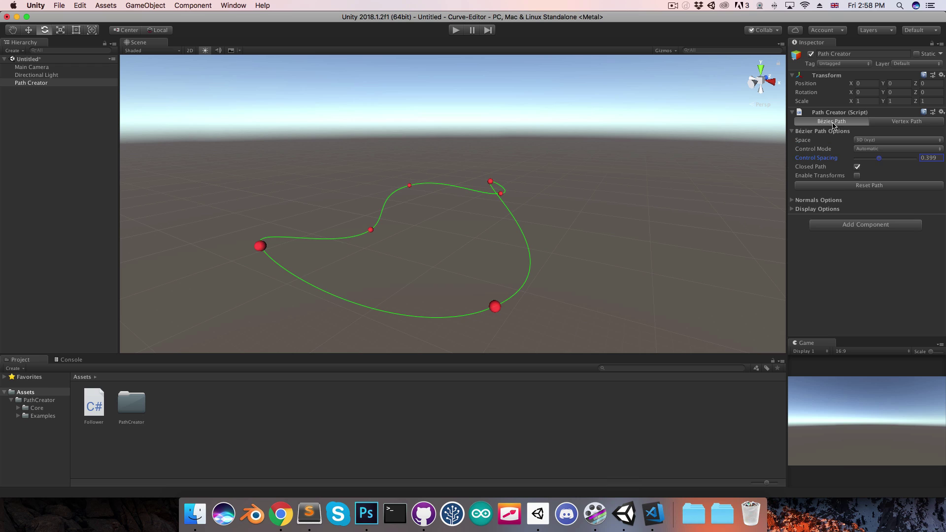
left_click(867, 186)
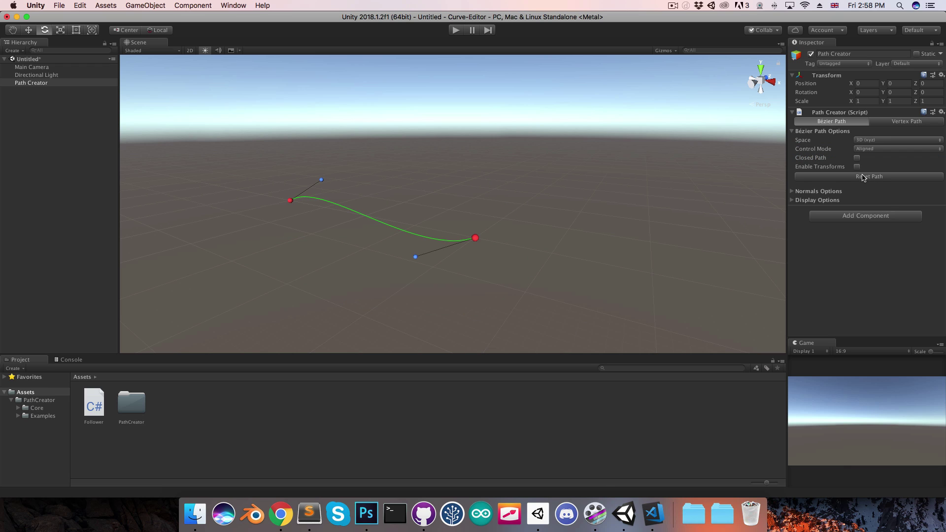
left_click(794, 201)
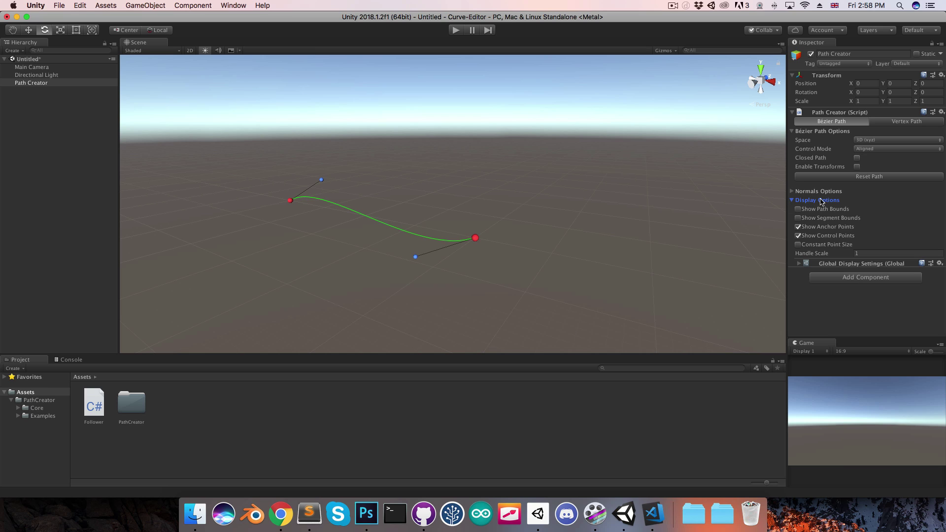
left_click(798, 209)
left_click_drag(498, 247, 540, 205, "alt")
Step: Select the end anchor and show per-segment bounding boxes instead of the path's
left_click(433, 249)
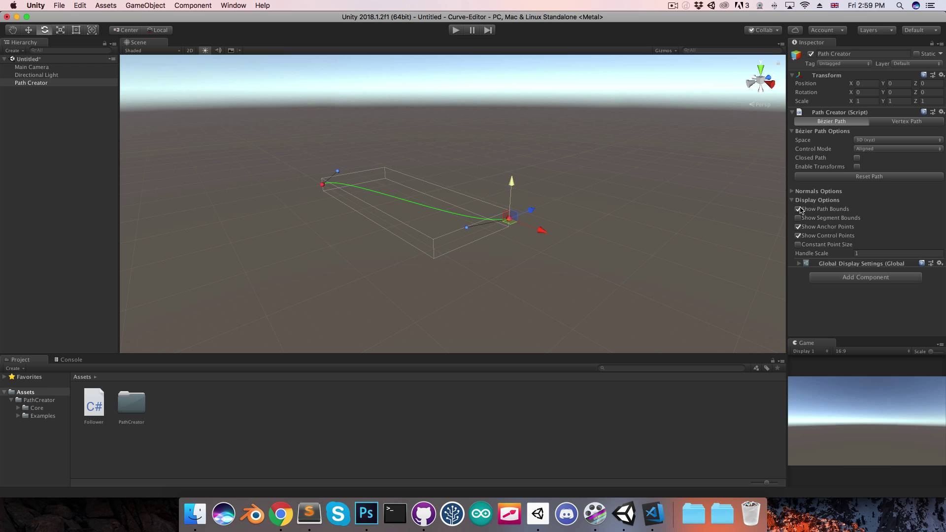
left_click(798, 209)
left_click(798, 217)
left_click_drag(576, 249, 513, 257, "alt")
Step: Extend the curve with three new anchors, then lift and shift anchors to reshape it
left_click(587, 209, "shift")
left_click(555, 161, "shift")
left_click_drag(556, 161, 366, 161, "alt")
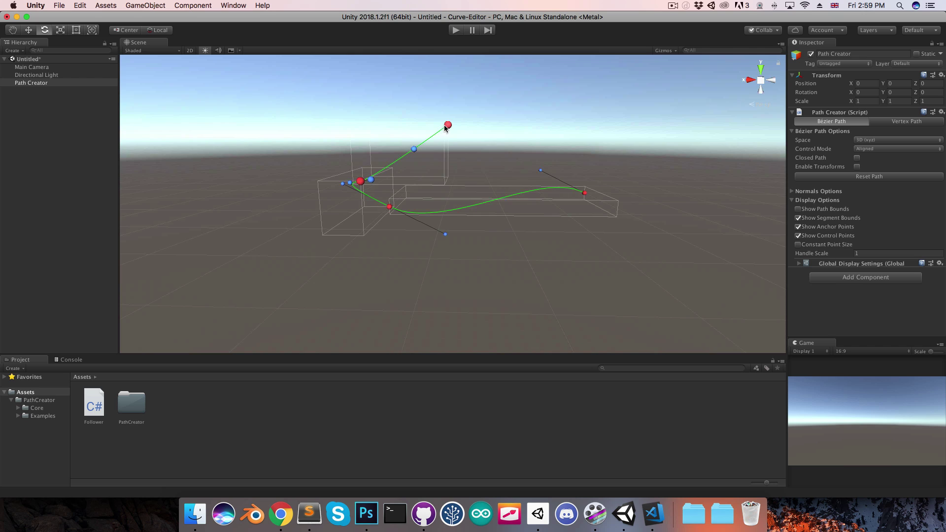
left_click_drag(446, 124, 441, 98)
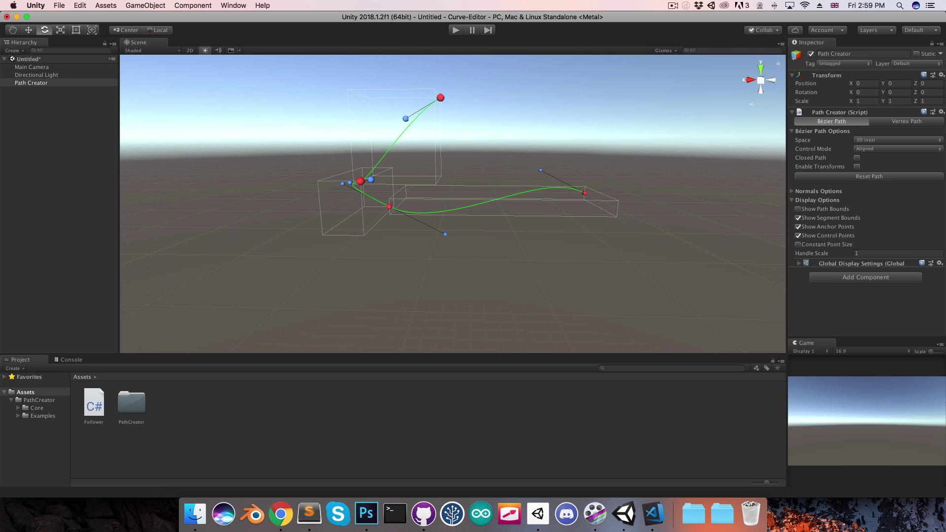
left_click_drag(443, 206, 473, 231, "alt")
left_click(361, 103, "shift")
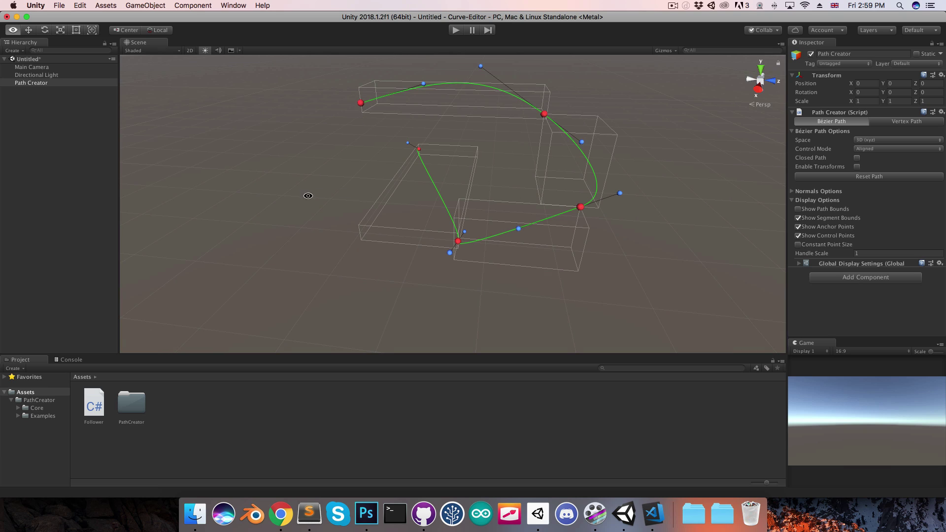
left_click_drag(309, 197, 492, 117, "alt")
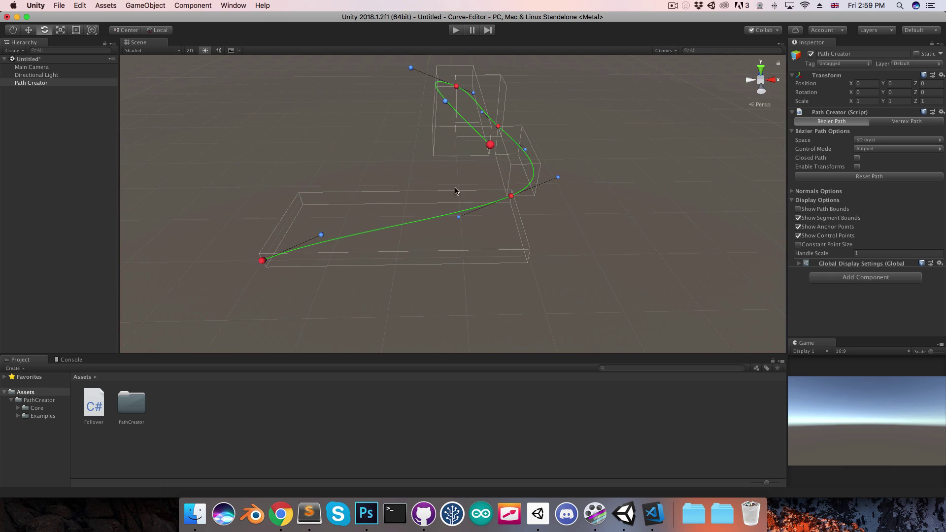
left_click(490, 145)
left_click_drag(527, 145, 363, 149)
left_click_drag(363, 150, 366, 152)
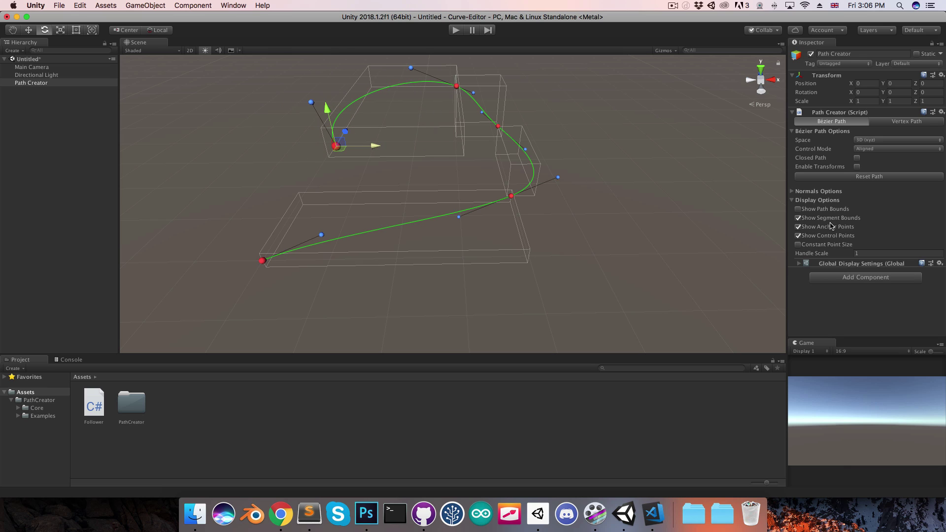
Step: Hide segment bounds and toggle anchor and control point display off and back on
left_click(830, 218)
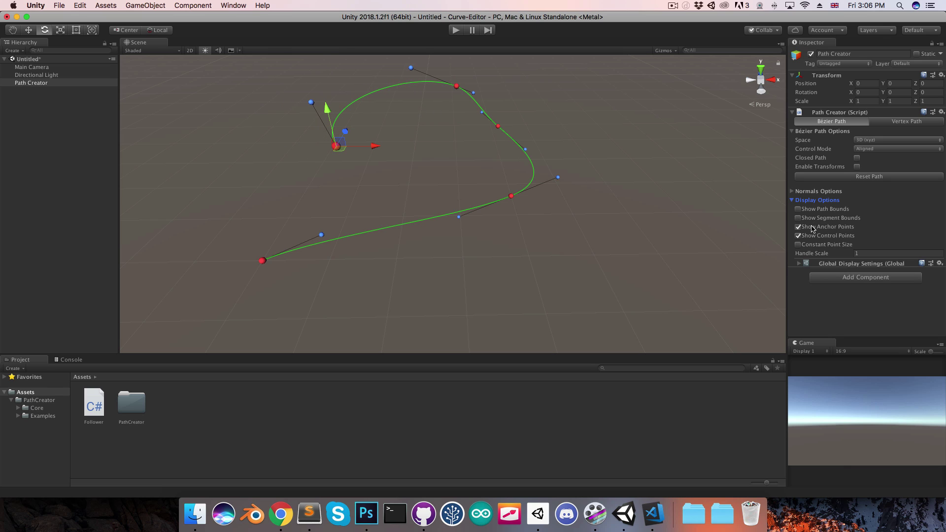
left_click(812, 227)
left_click(816, 236)
left_click(816, 236)
left_click(815, 227)
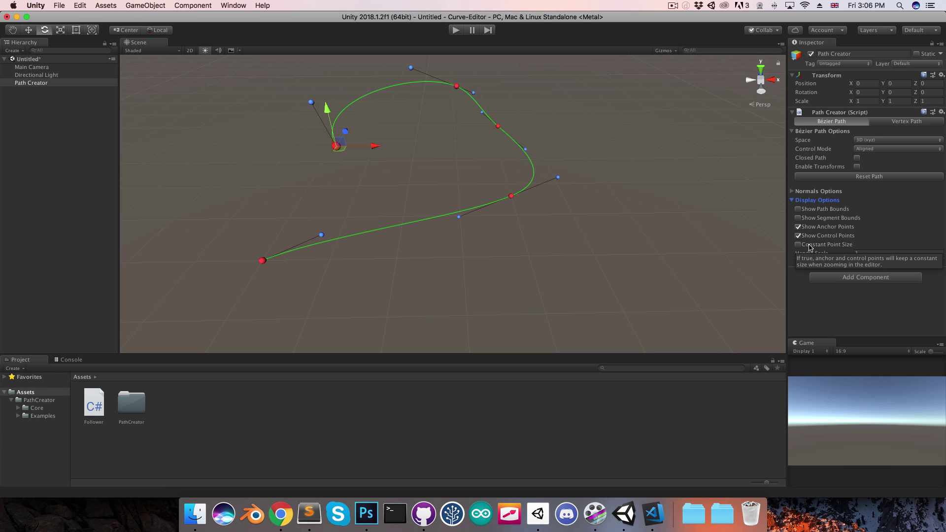
Step: Enable Constant Point Size so path points keep a fixed on-screen size
left_click(810, 245)
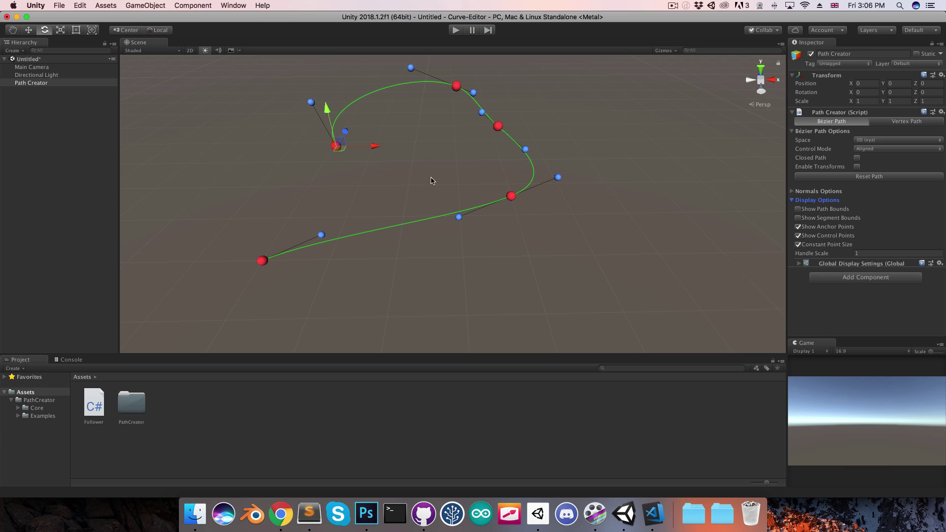
scroll(424, 168, "down", 6)
scroll(429, 173, "up", 8)
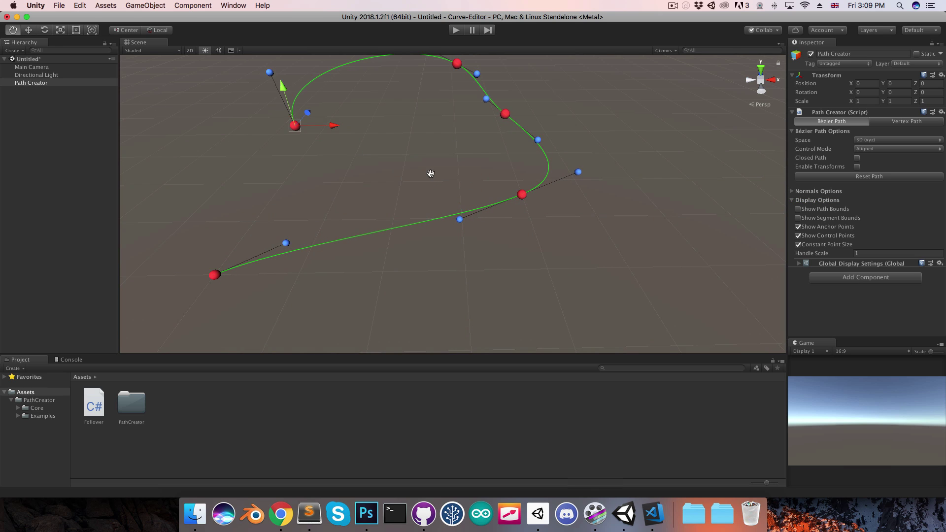
left_click_drag(429, 173, 441, 178, "alt")
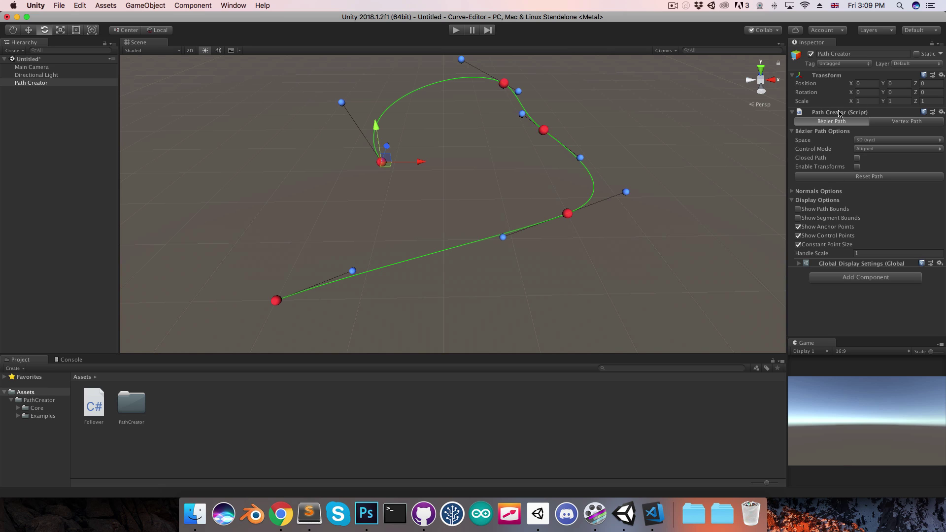
Step: In Global Display Settings, set Anchor Shape and Control Shape to Circle
left_click(798, 264)
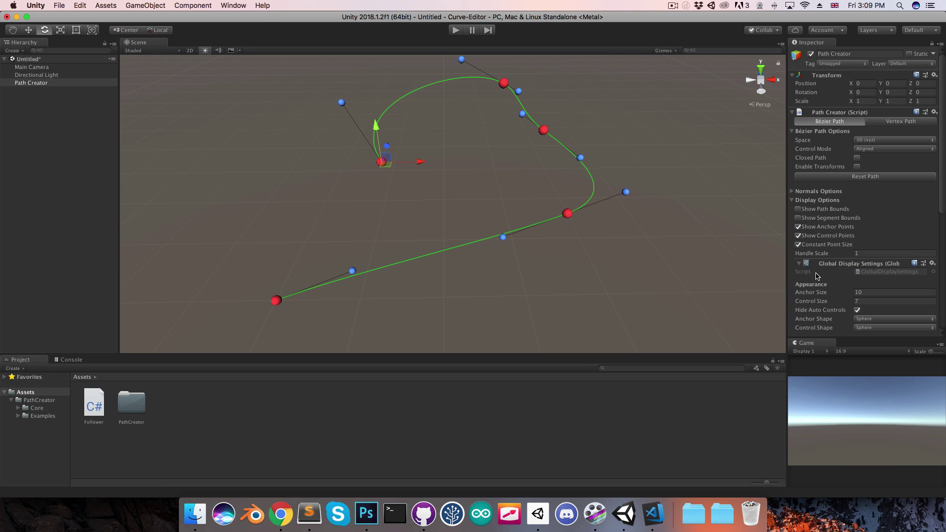
scroll(815, 278, "down", 2)
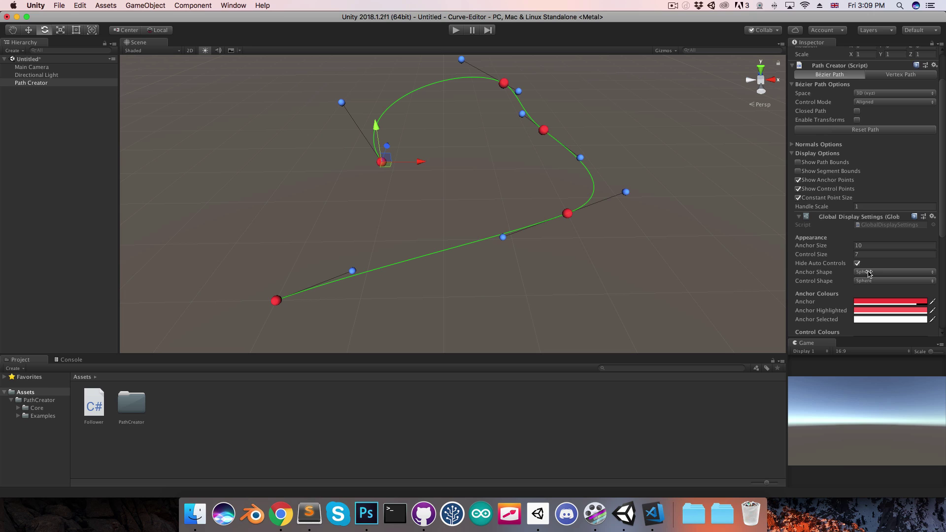
left_click(868, 274)
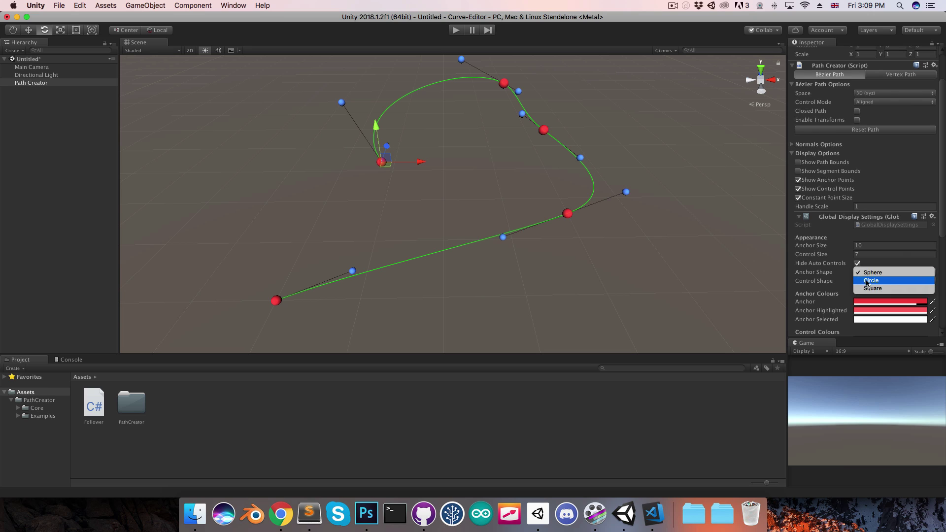
left_click(869, 281)
left_click(875, 281)
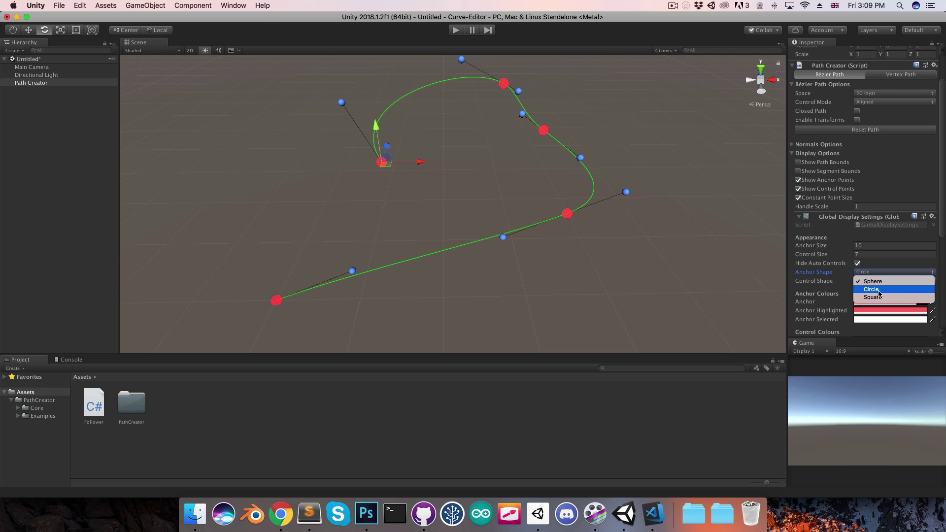
left_click(879, 292)
Step: Adjust the anchor colour's hue, then collapse Global Display Settings and Display Options
scroll(874, 295, "down", 5)
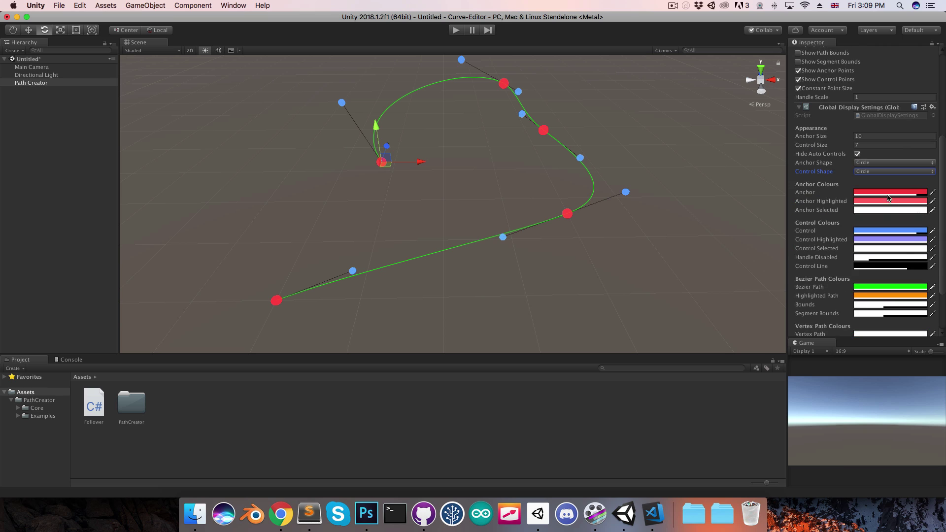
left_click(873, 194)
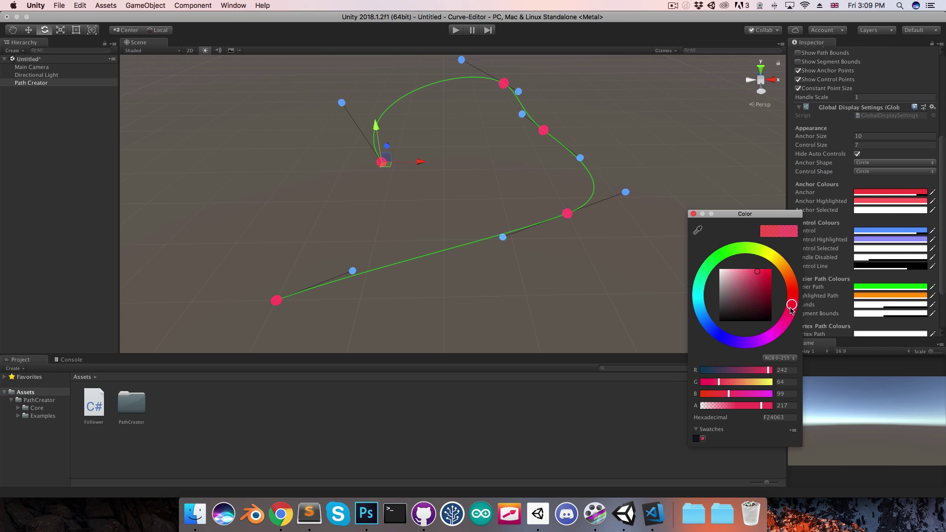
mouse_move(793, 300)
left_mouse_down()
mouse_move(771, 335)
mouse_move(710, 295)
mouse_move(715, 258)
mouse_move(754, 248)
mouse_move(789, 282)
mouse_move(787, 303)
left_mouse_up()
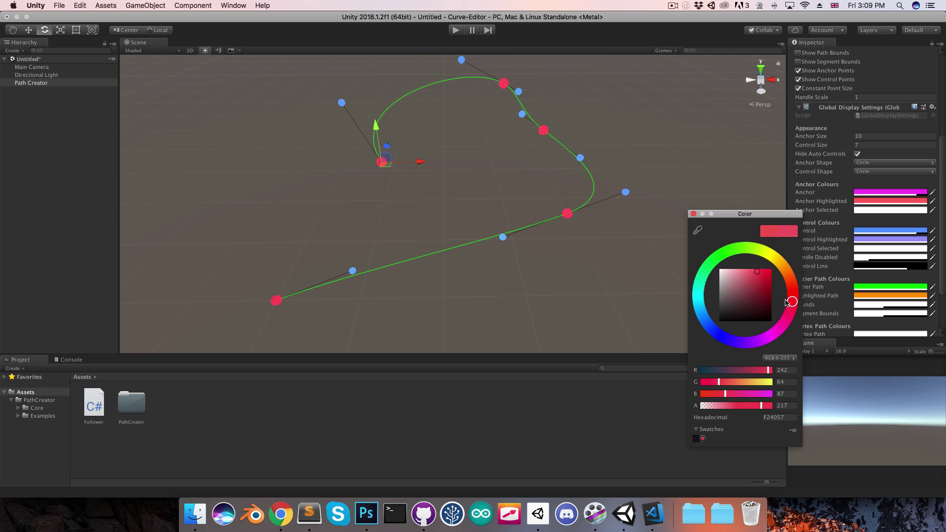
left_click(693, 213)
left_click(798, 108)
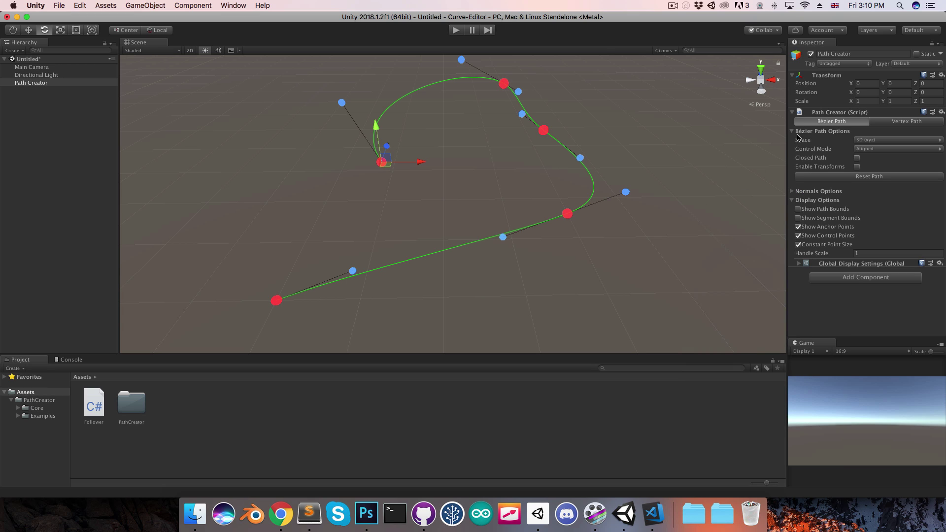
left_click(791, 200)
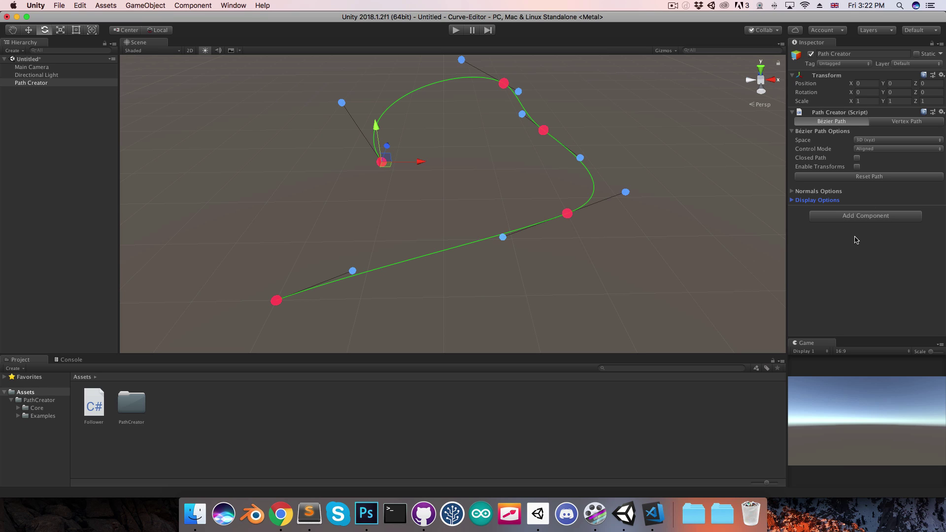
Step: Reset the path and add a Road Mesh Creator component to it
left_click(860, 177)
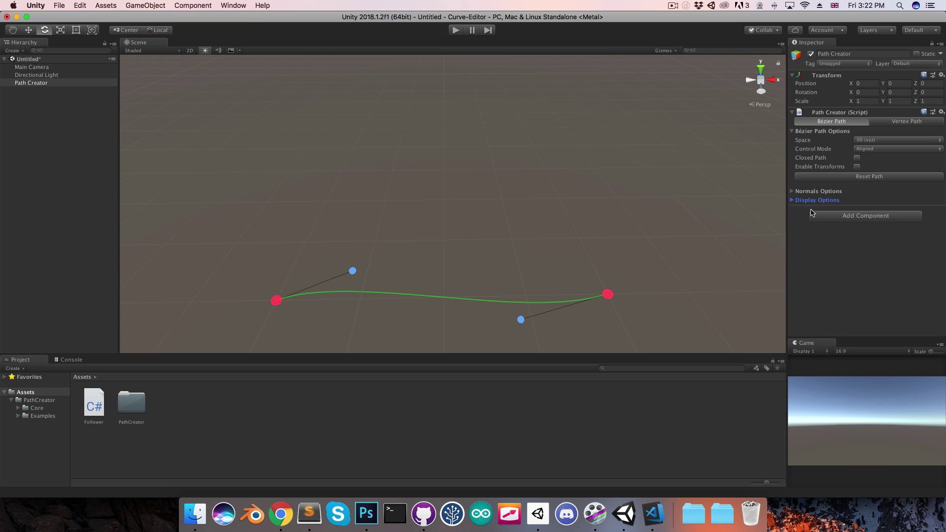
left_click(848, 218)
type("road")
key("Return")
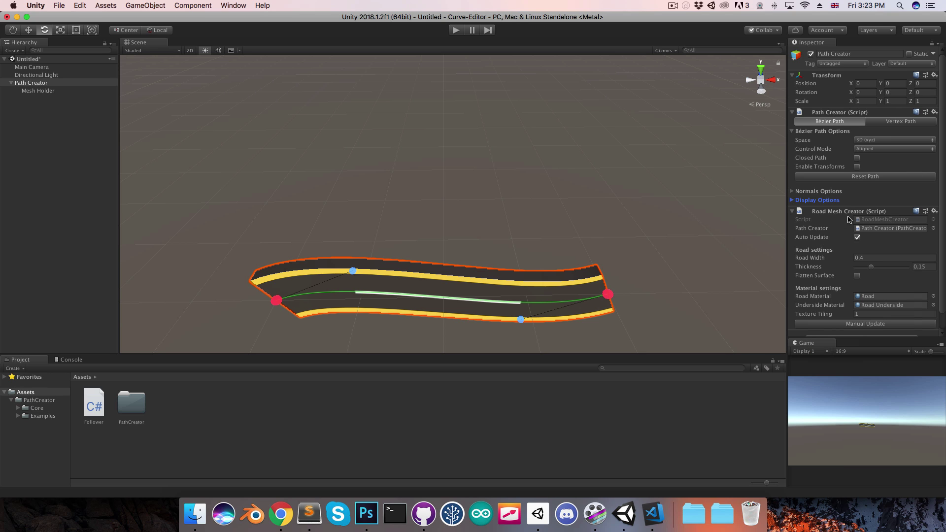
Step: Set the path Space to Top-down and add three anchors forming a U-shaped road
left_click_drag(641, 269, 500, 185, "alt")
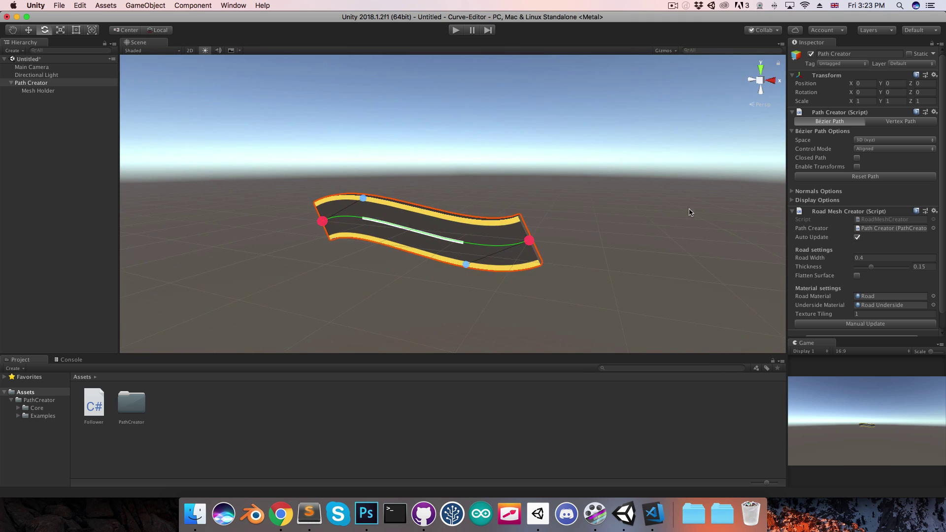
left_click(888, 141)
left_click(885, 161)
left_click_drag(521, 256, 402, 316, "alt")
left_click(581, 301, "shift")
left_click(629, 181, "shift")
left_click(537, 145, "shift")
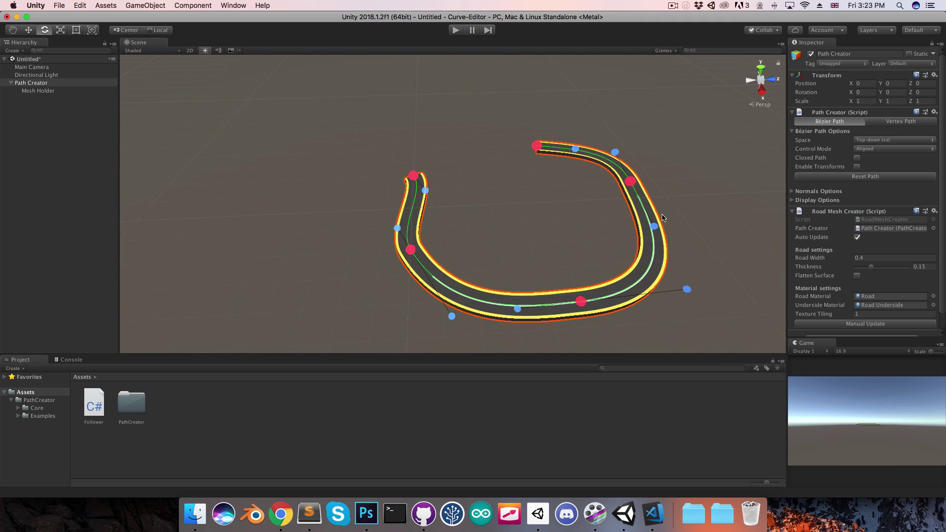
Step: Set Control Mode to Automatic, close the path, and switch Space to 3D (xyz)
left_click(881, 149)
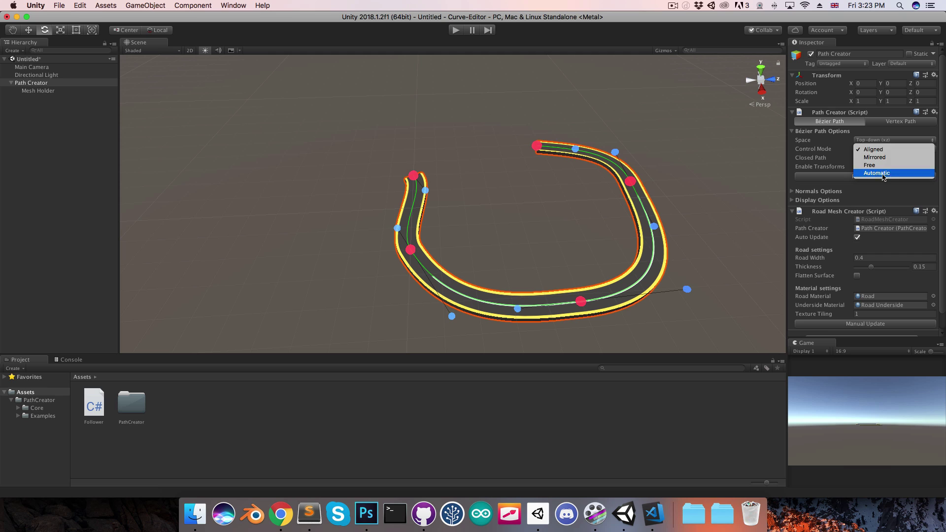
left_click(884, 175)
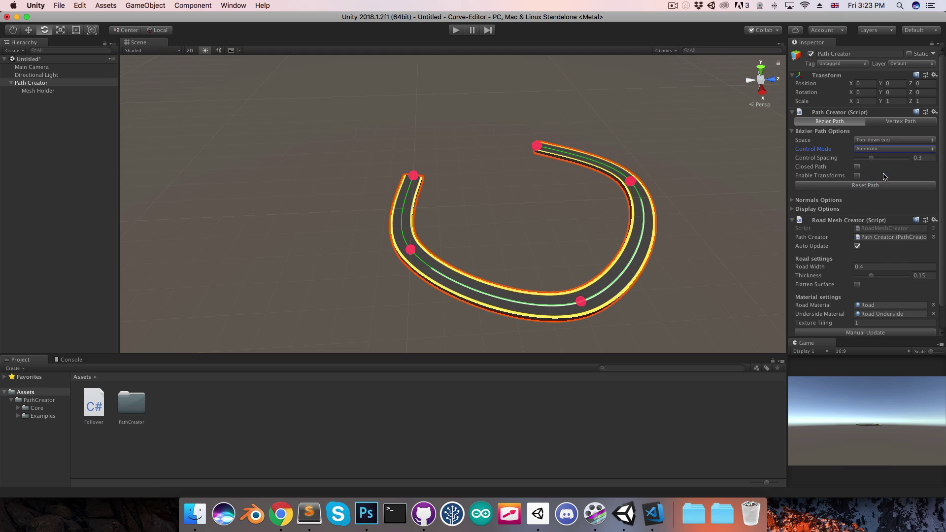
left_click(856, 167)
left_click_drag(447, 217, 559, 253, "alt")
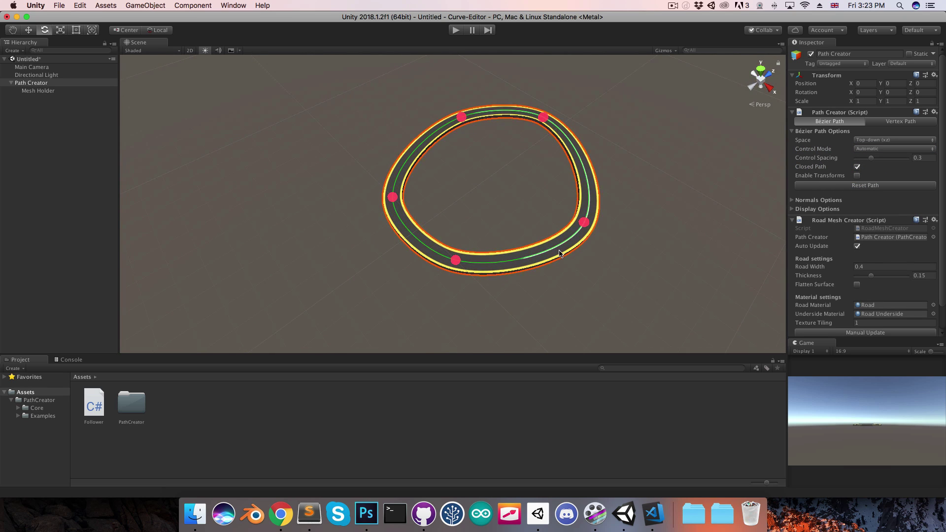
left_click(891, 140)
left_click(870, 121)
left_click_drag(631, 187, 660, 256, "alt")
left_click(470, 250)
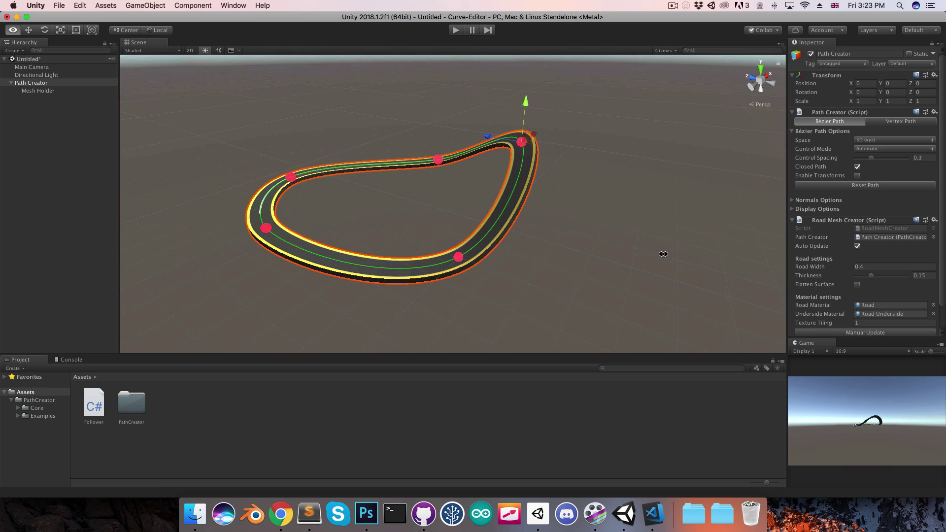
Step: Expand Normals Options and drag the top-right corner to reshape the road loop
left_click(814, 201)
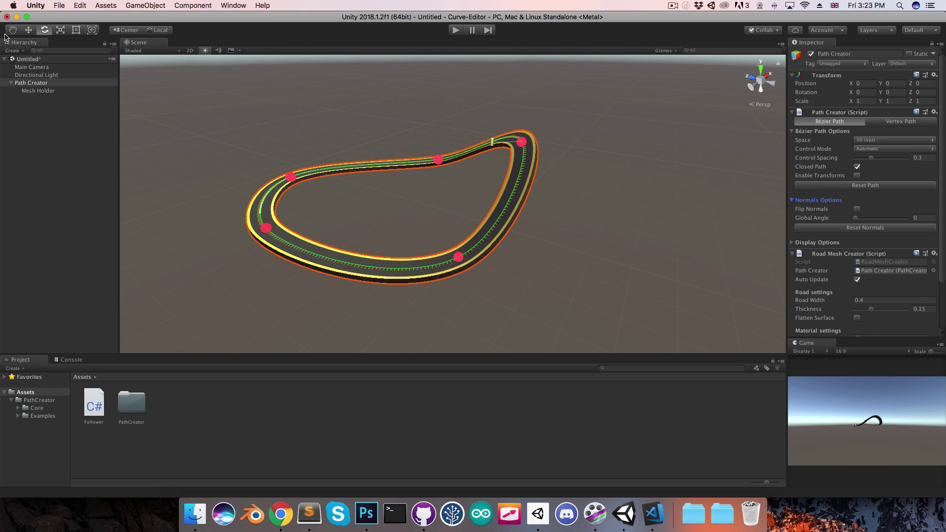
scroll(495, 130, "up", 2)
left_click_drag(496, 129, 502, 119)
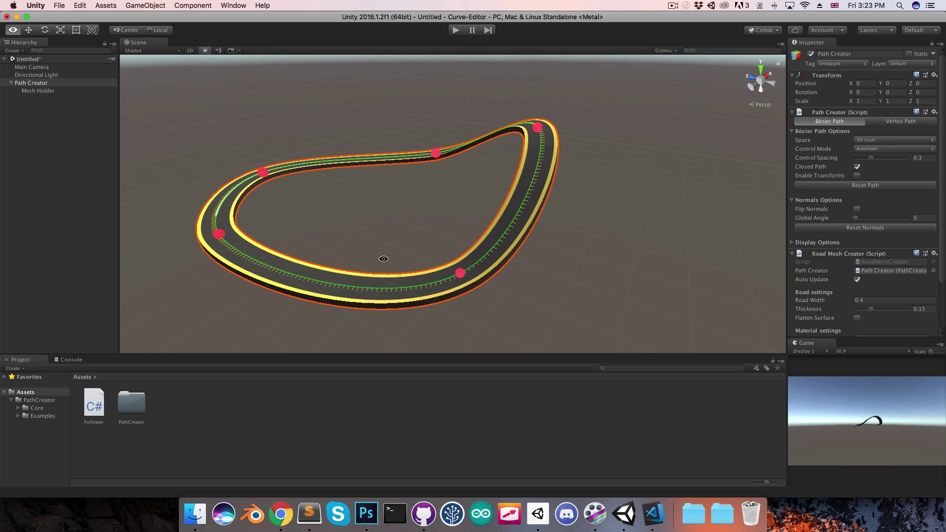
left_click_drag(390, 270, 513, 238, "alt")
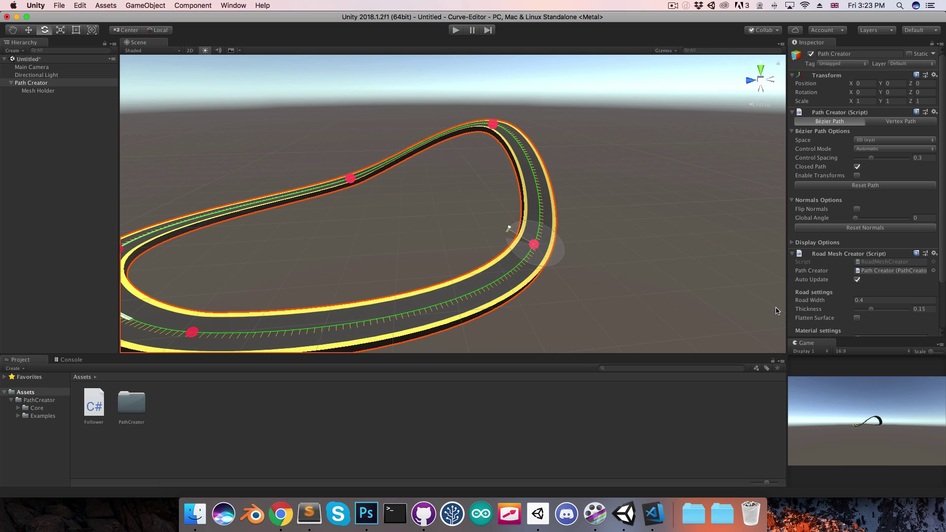
Step: Drag road Thickness down to 0.122 and raise Texture Tiling to 13.78
scroll(867, 276, "down", 5)
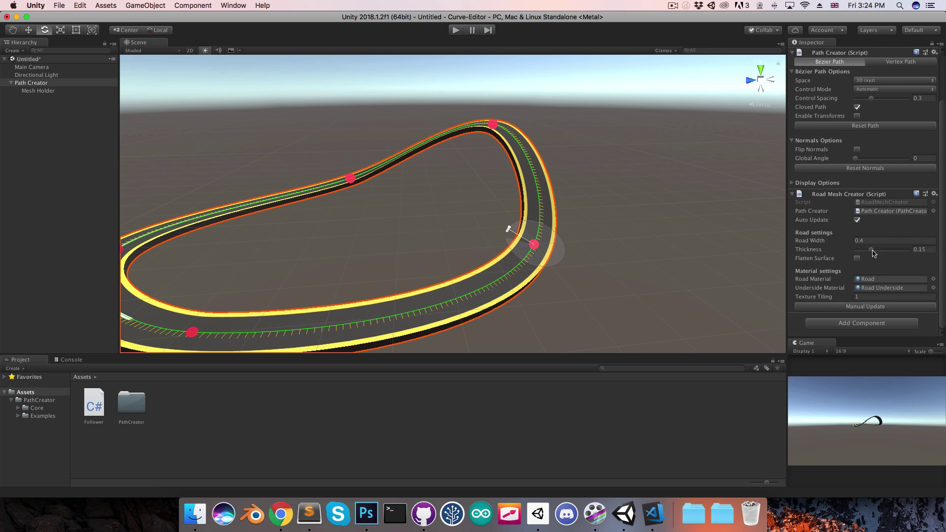
left_click_drag(873, 253, 847, 244)
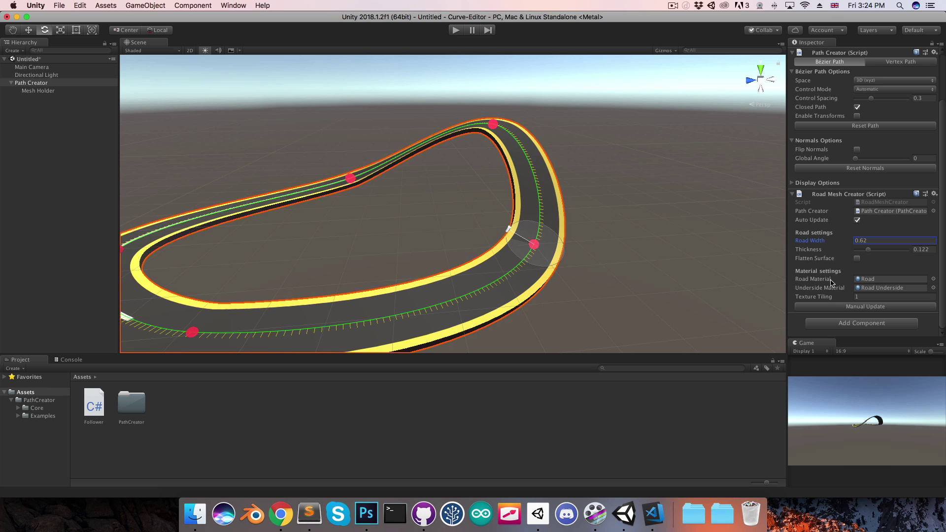
left_click_drag(820, 298, 838, 302)
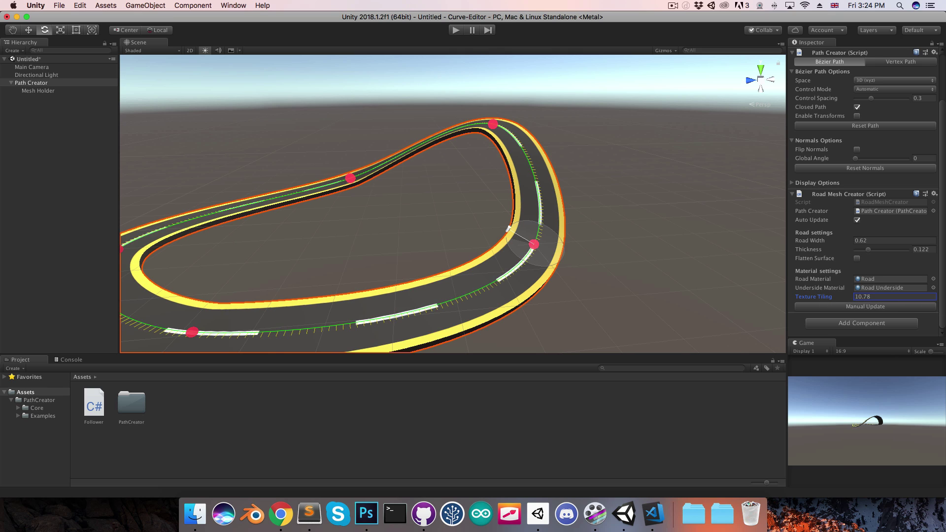
scroll(358, 312, "down", 5)
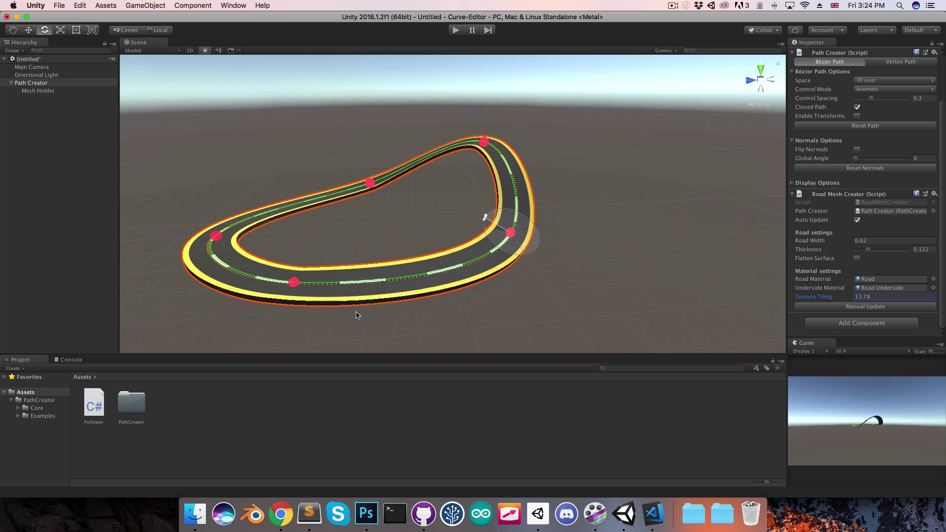
left_click_drag(268, 185, 480, 182, "alt")
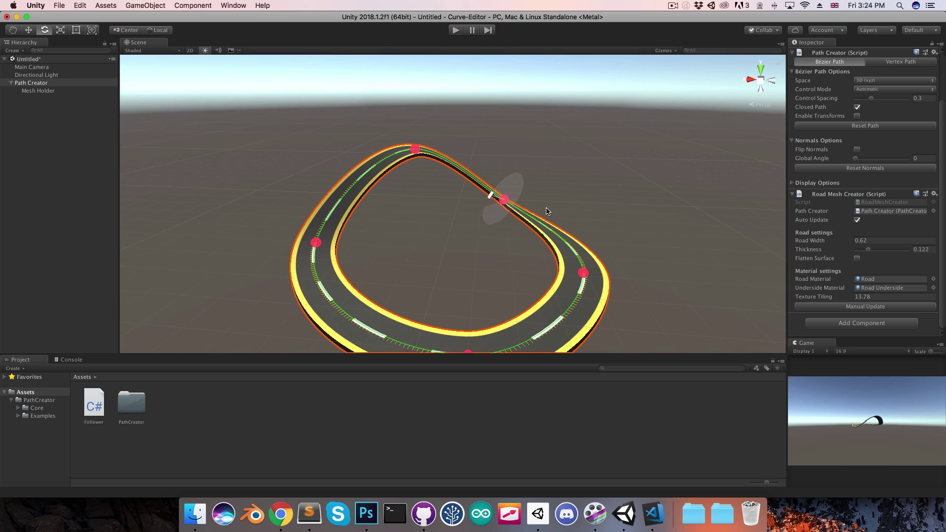